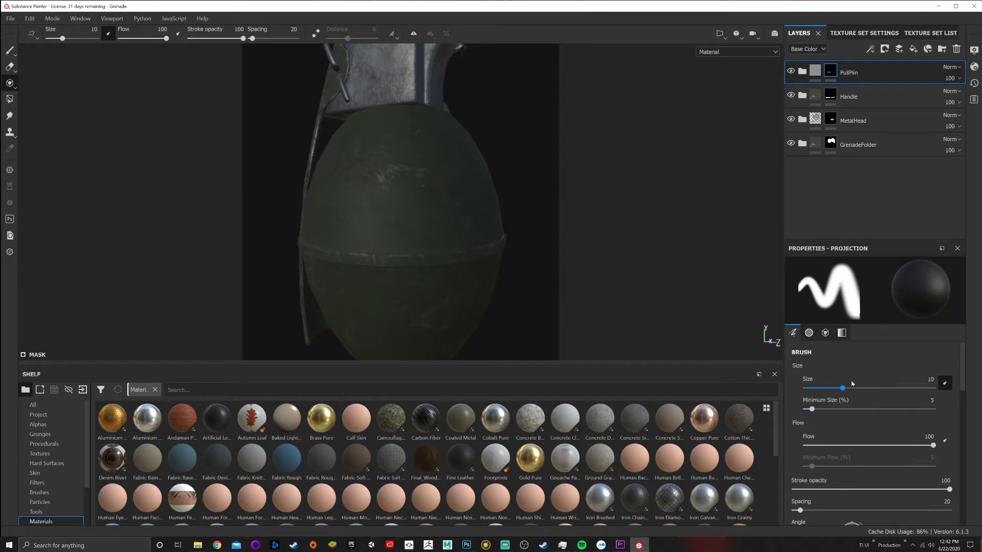
Step: Switch from the Projection tool to the Paint tool
scroll(869, 408, down, 4)
scroll(870, 408, up, 4)
click(10, 50)
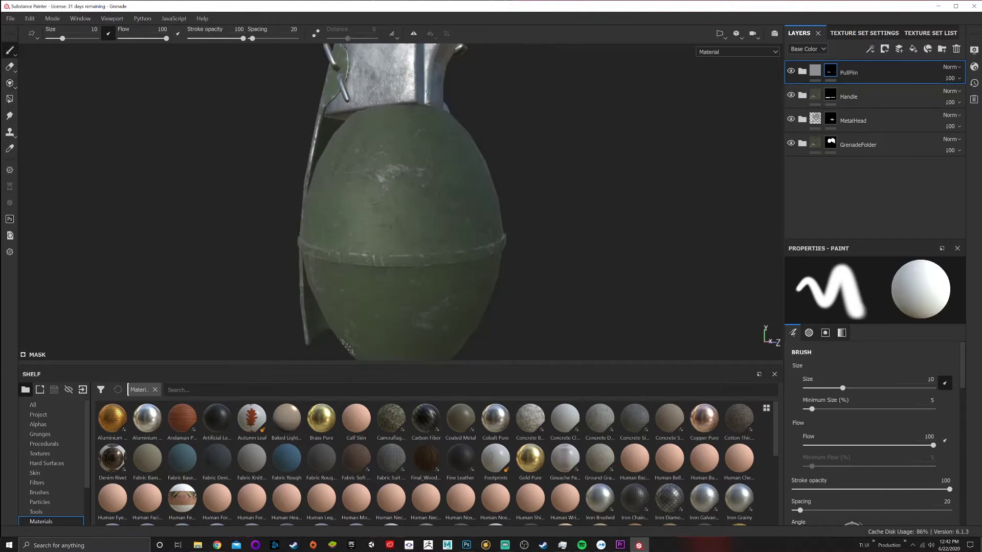
Step: Start a resource import and select GrenadeAlpha.psd, GrenadeWords.png and GrenadeWordsLarge.png in the Desktop's SubstanceDemo folder
click(82, 391)
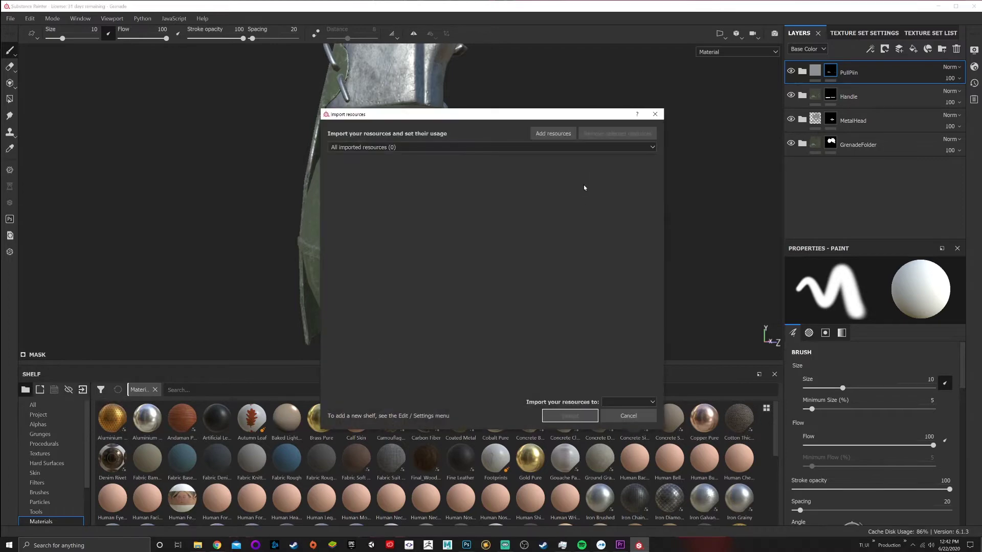
click(554, 134)
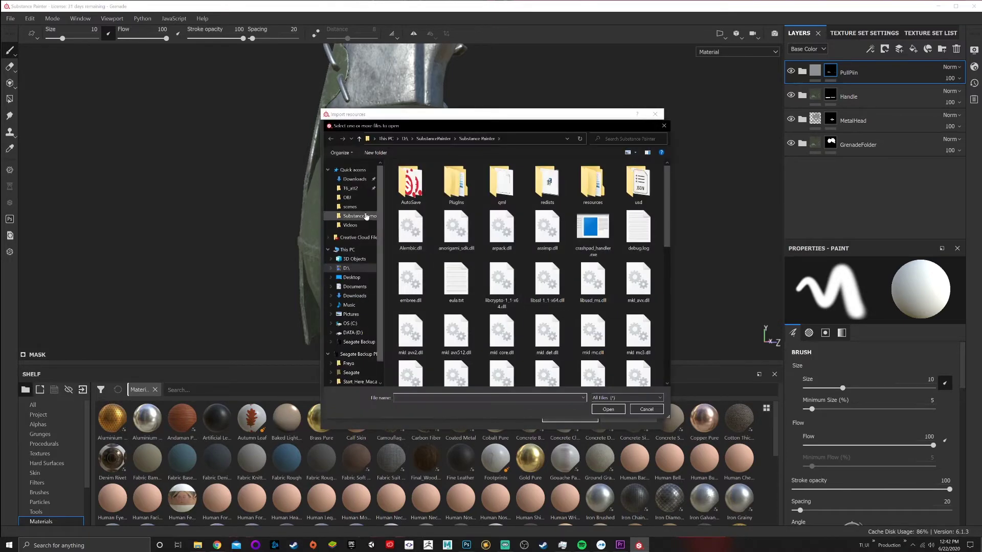
click(351, 277)
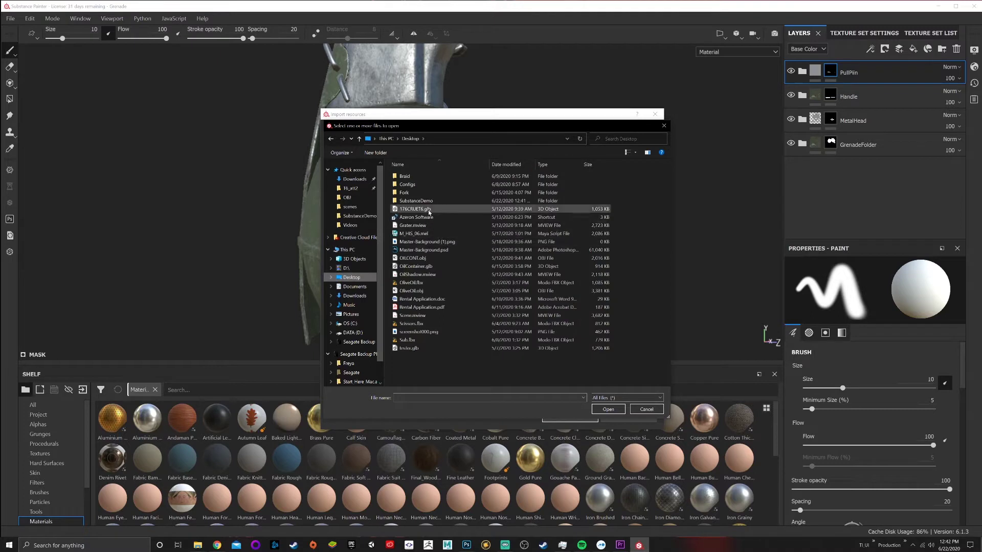
double_click(416, 200)
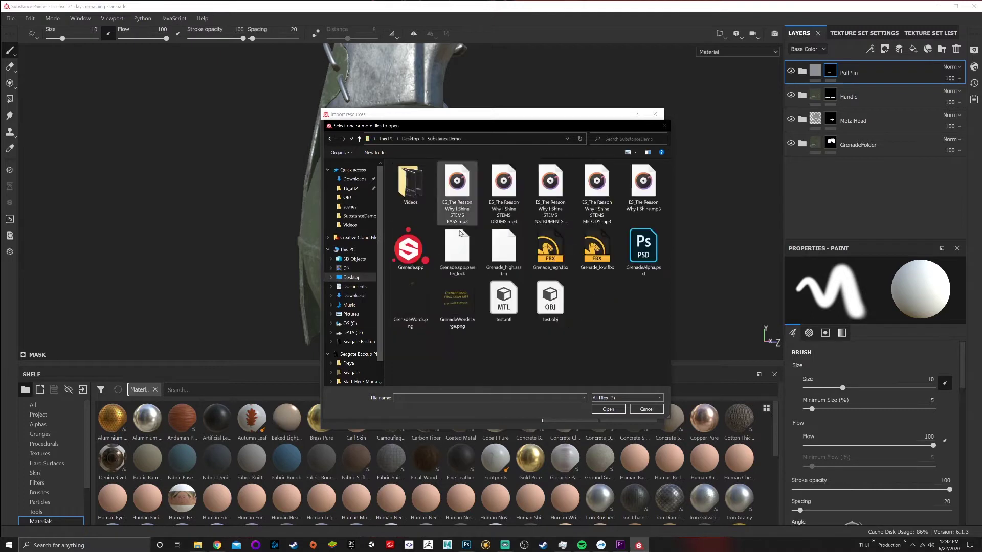
click(643, 252)
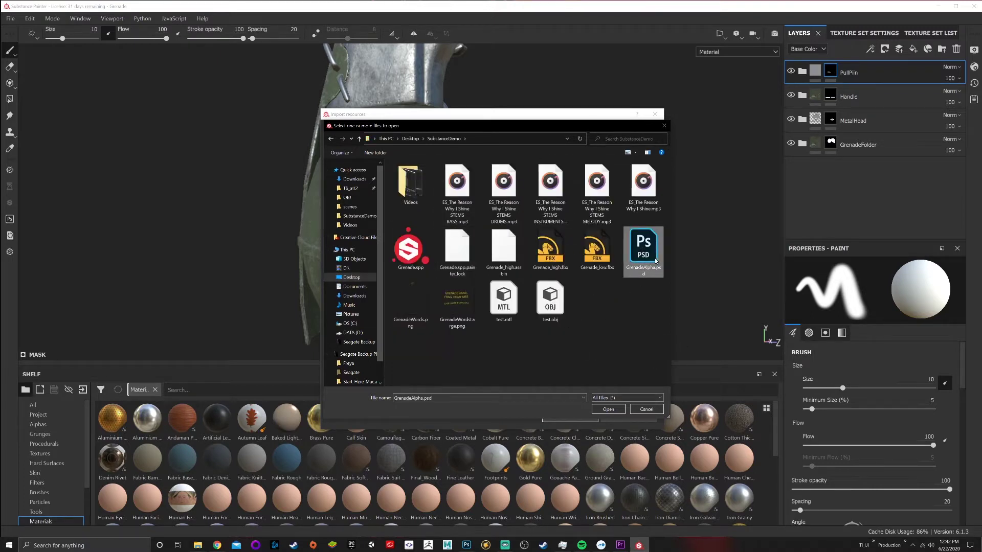
ctrl+click(404, 310)
ctrl+click(459, 313)
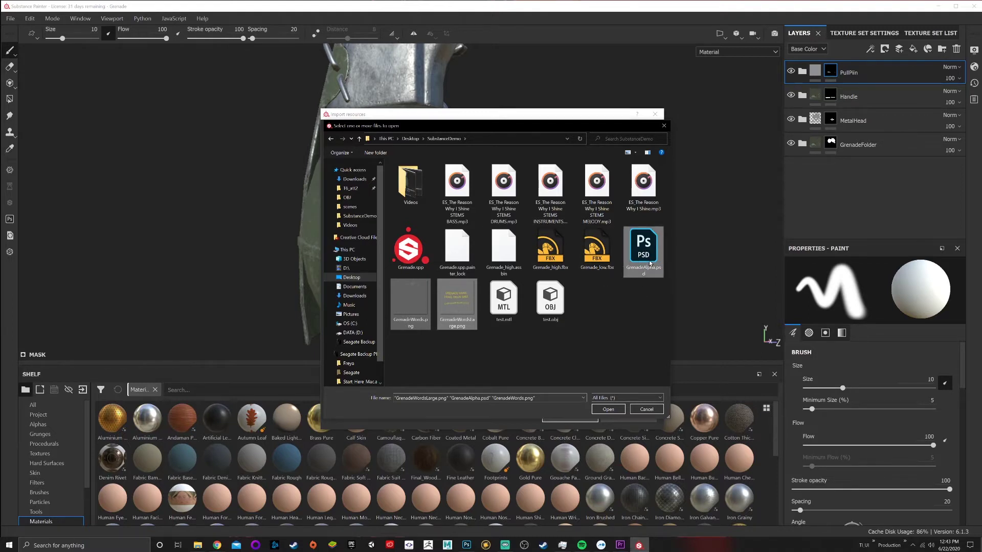
Step: Check the GrenadeAlpha.psd artwork in Photoshop, return to Substance Painter and add the three selected files to the import list
mouse_move(461, 547)
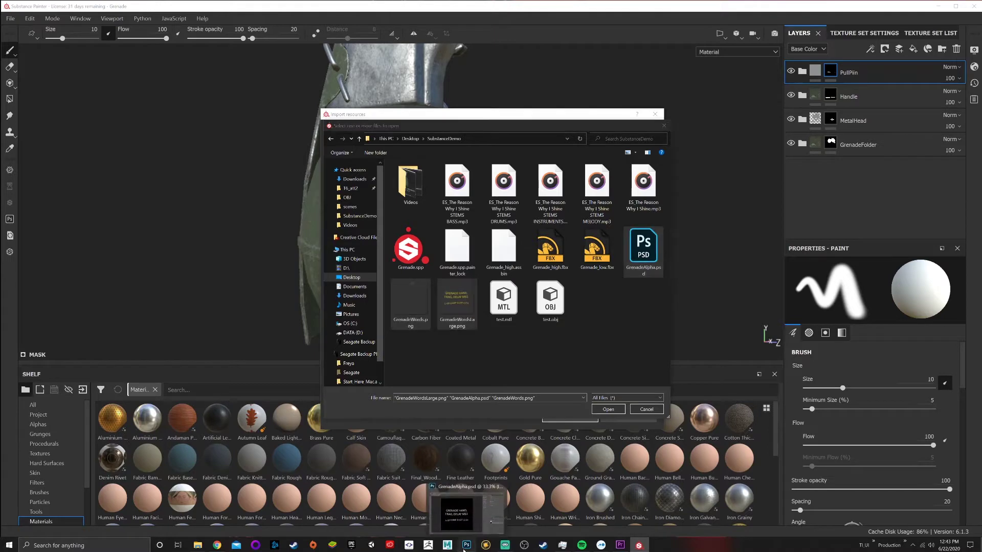
click(466, 514)
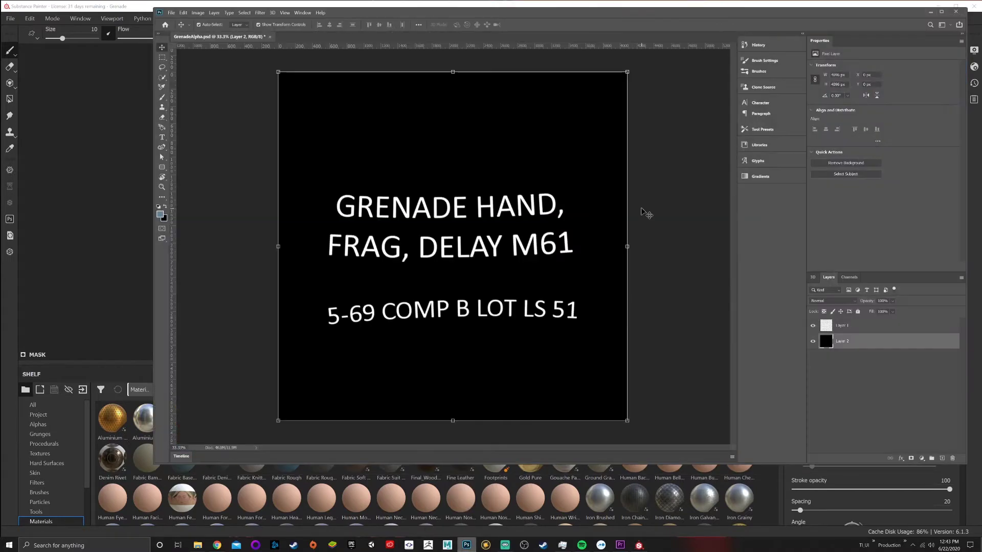
click(931, 11)
click(608, 409)
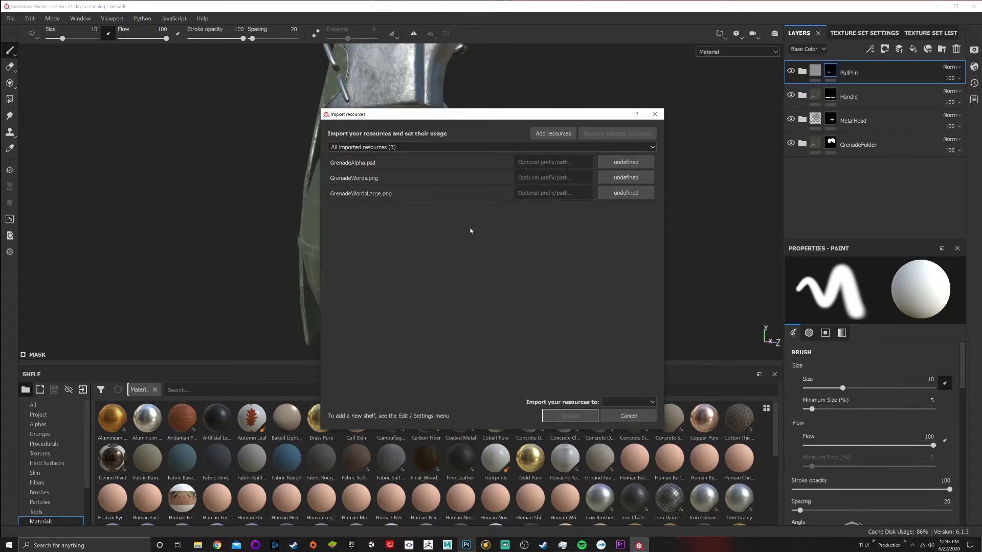
Step: Set the usage of GrenadeAlpha.psd to alpha and of GrenadeWords.png and GrenadeWordsLarge.png to texture
click(630, 163)
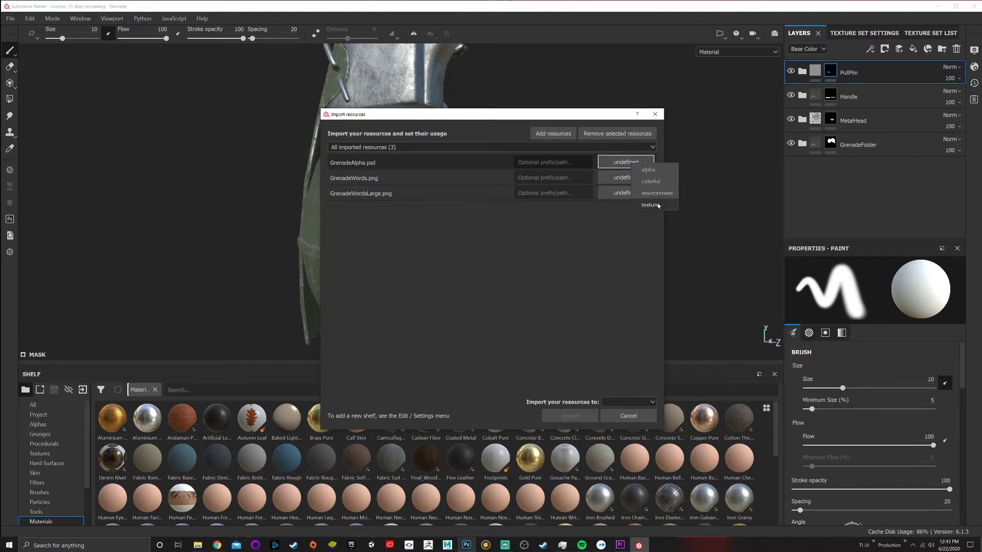
click(648, 170)
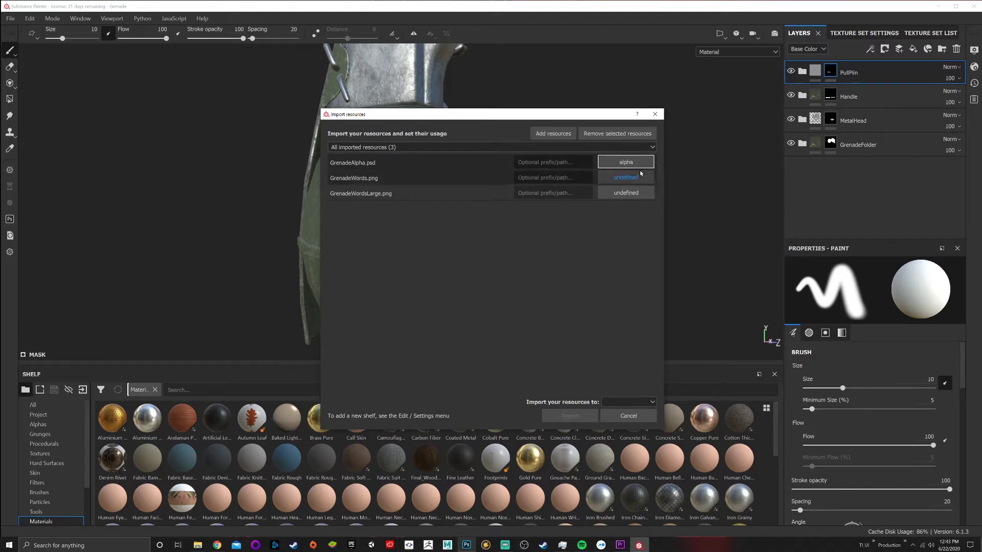
click(620, 178)
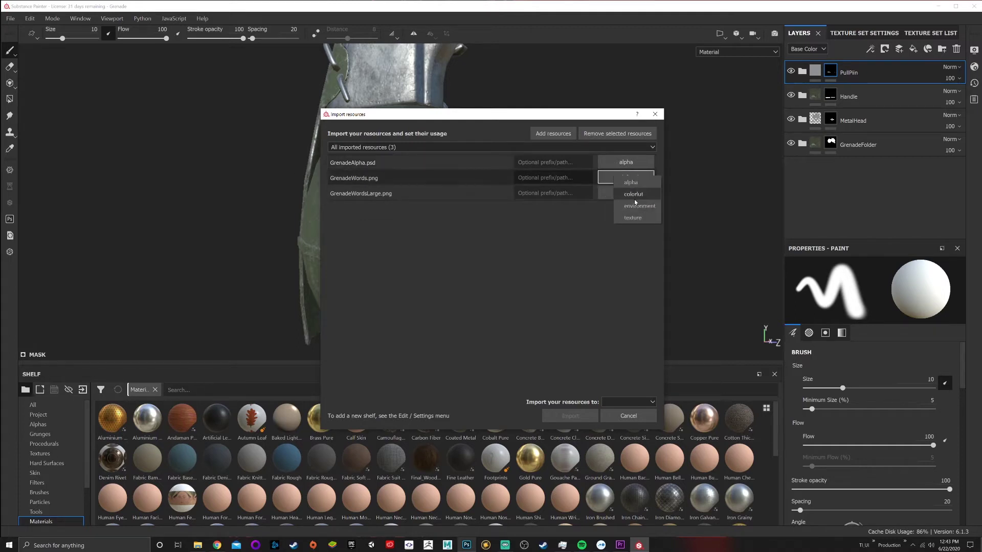
click(634, 217)
click(632, 198)
click(645, 232)
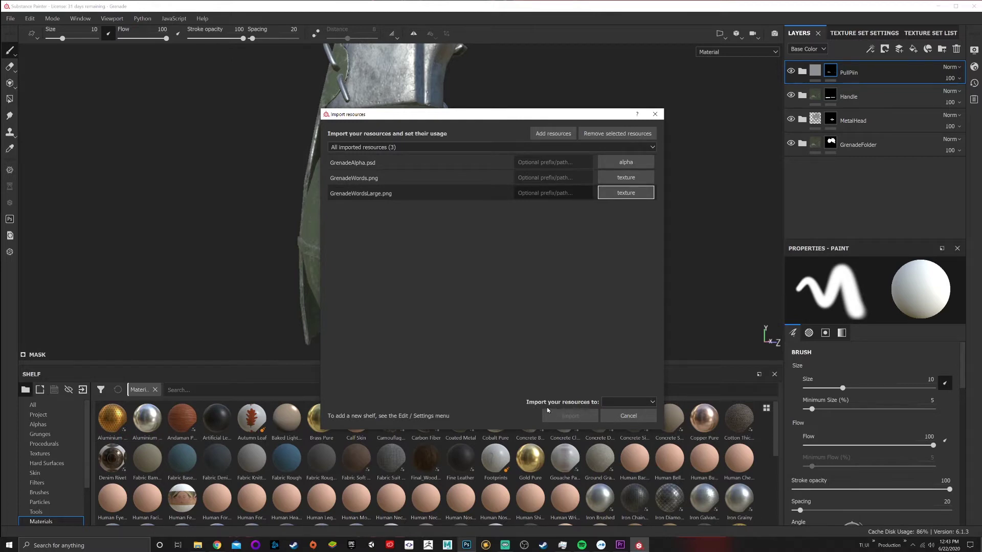
Step: Import the three resources into the current session
click(629, 403)
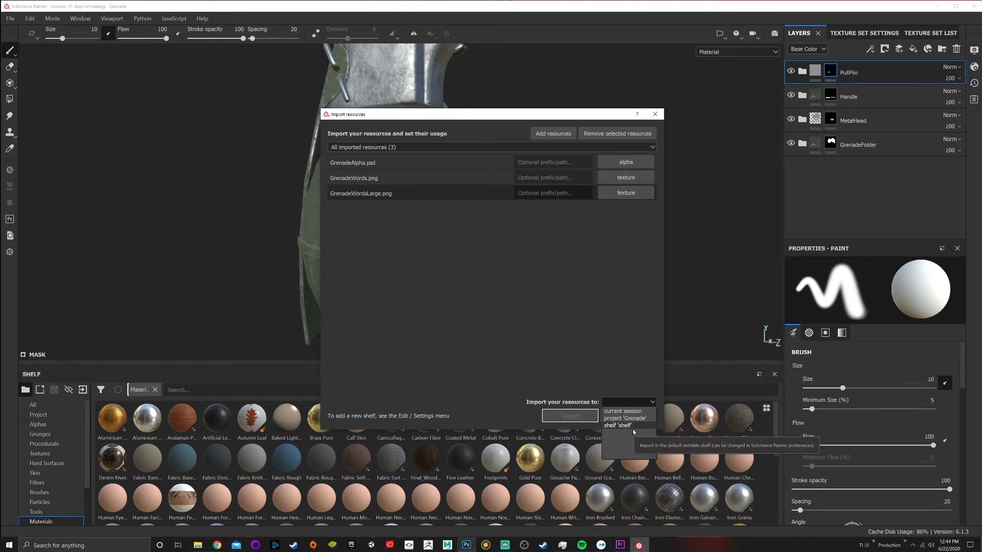
click(625, 411)
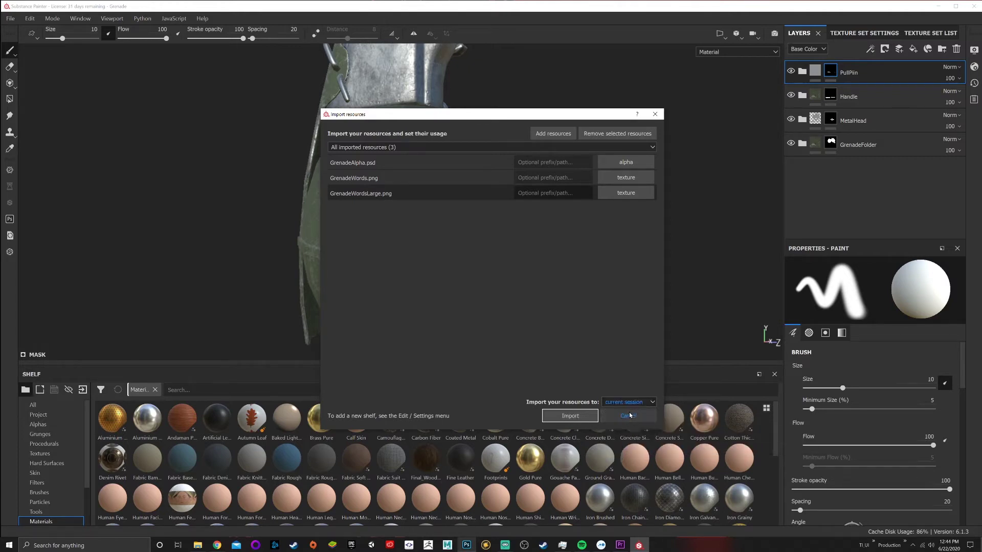
click(570, 415)
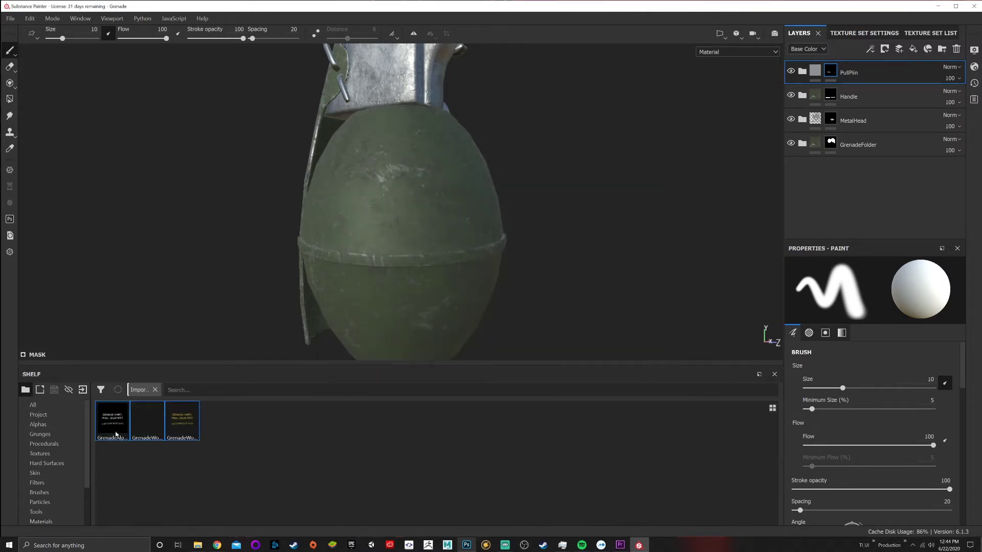
Step: Add a new paint layer above the PullPin folder
mouse_move(120, 429)
scroll(487, 224, down, 2)
scroll(484, 219, up, 2)
alt+drag(482, 217, 453, 227)
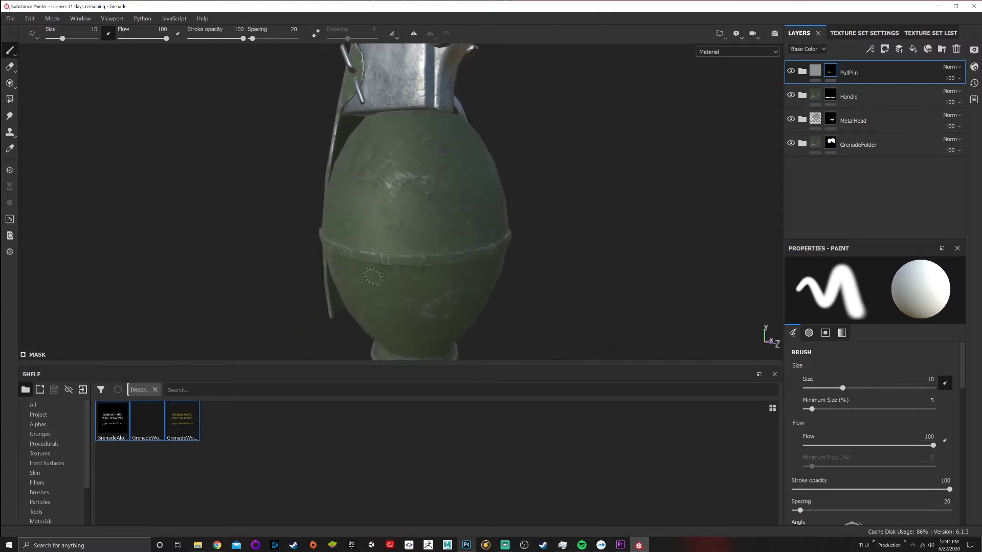
alt+drag(504, 291, 376, 238)
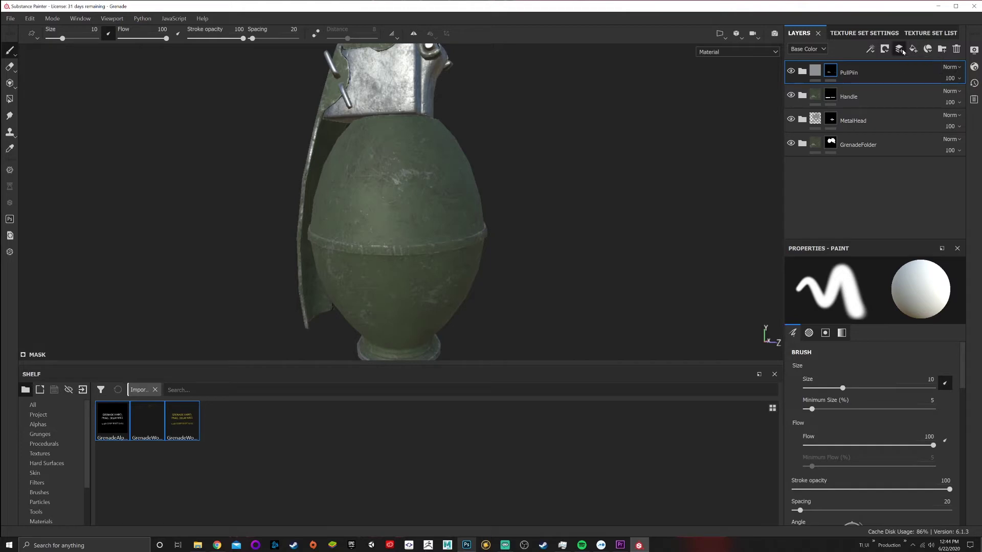
click(899, 49)
Step: Try GrenadeWordsLarge as the paint brush's base color at size 55.97 over the grenade body, and clear it again
scroll(868, 434, down, 10)
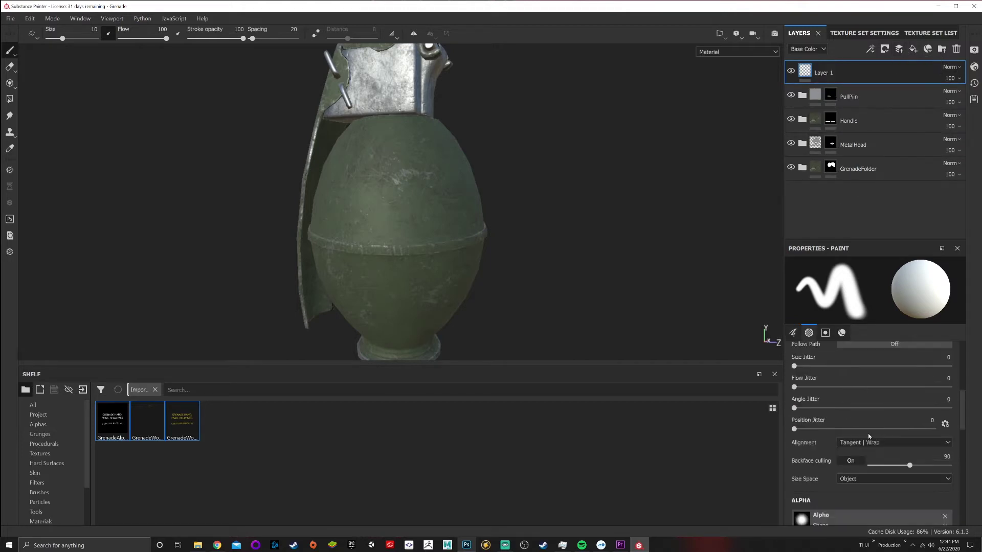
scroll(850, 451, down, 3)
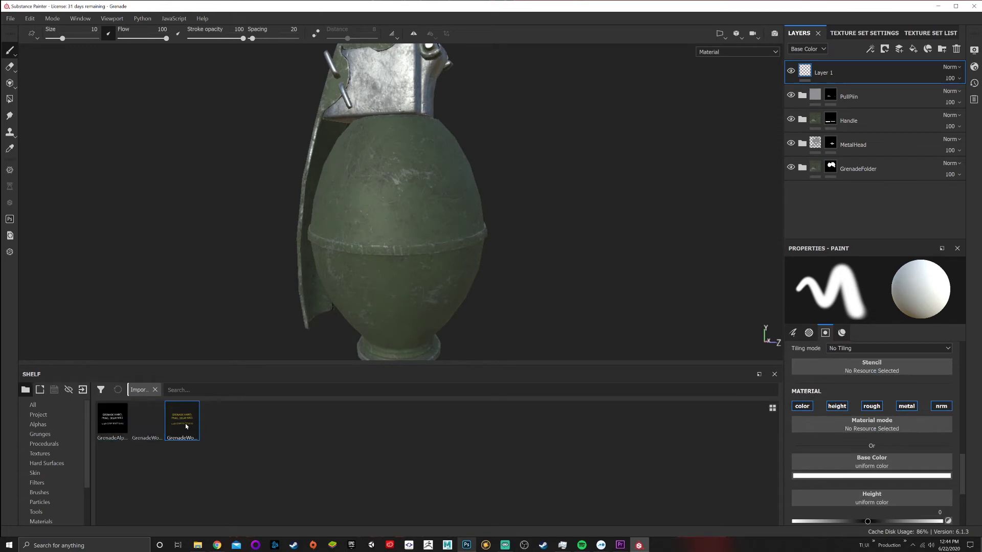
ctrl+right_drag(391, 214, 445, 214)
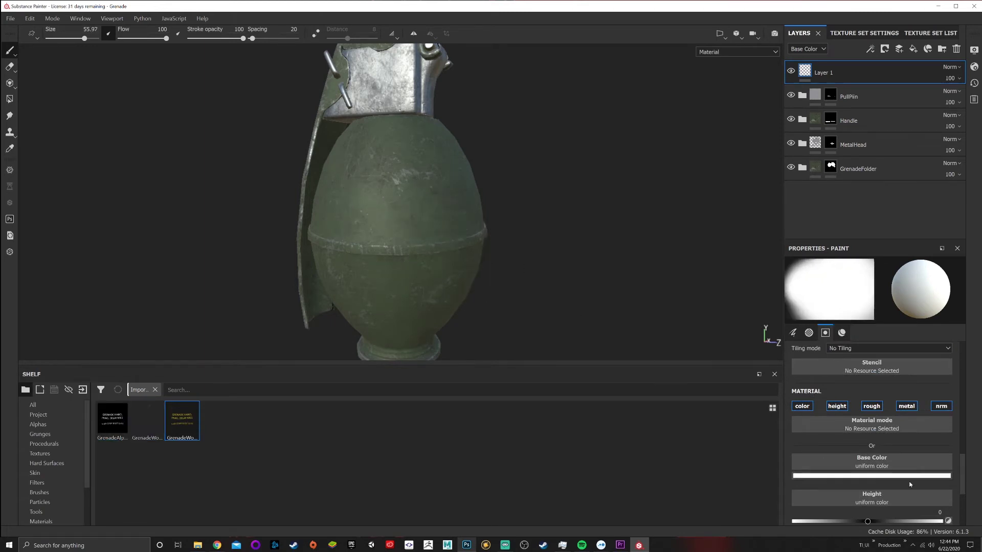
scroll(882, 471, down, 3)
drag(215, 429, 838, 401)
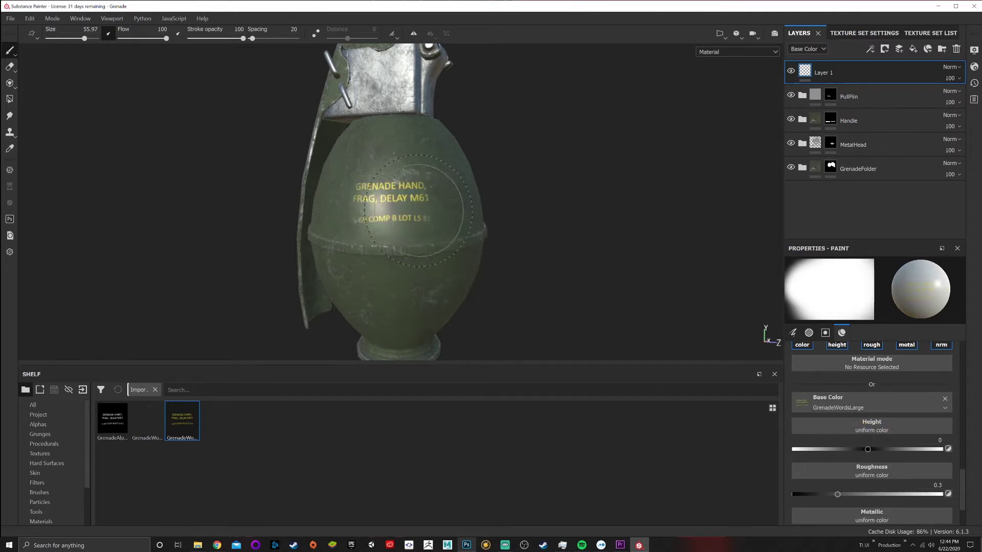
click(945, 398)
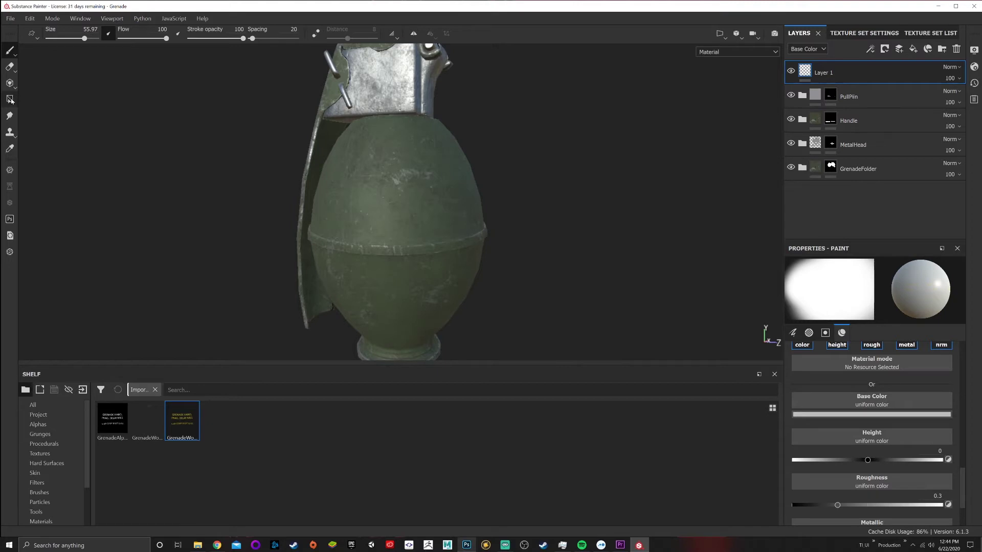
Step: Activate the Projection tool for the new paint layer
click(10, 99)
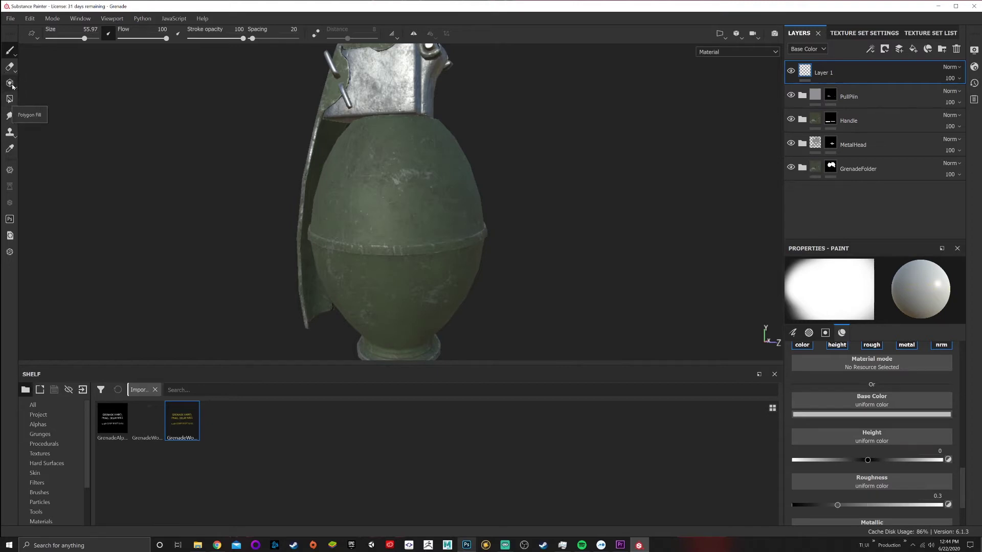
click(11, 83)
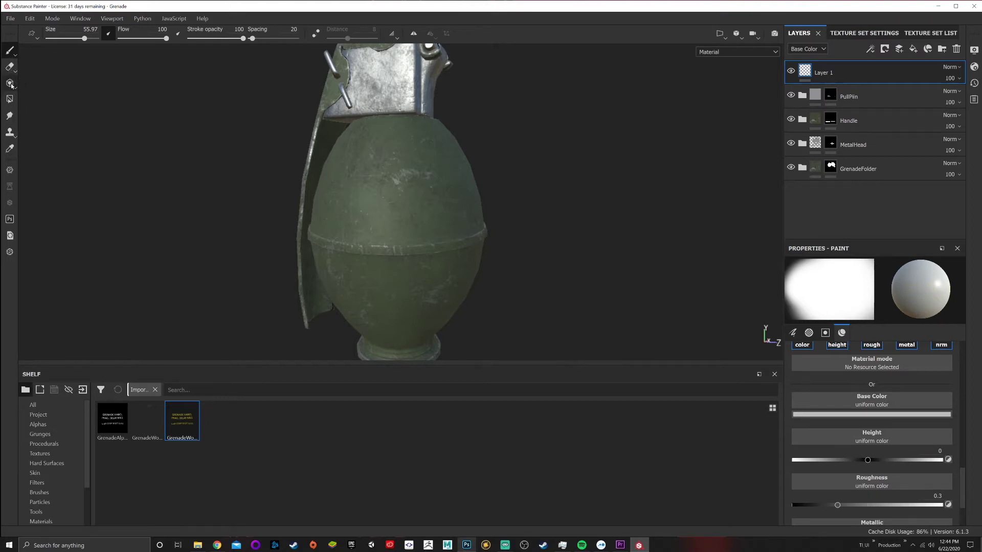
click(11, 83)
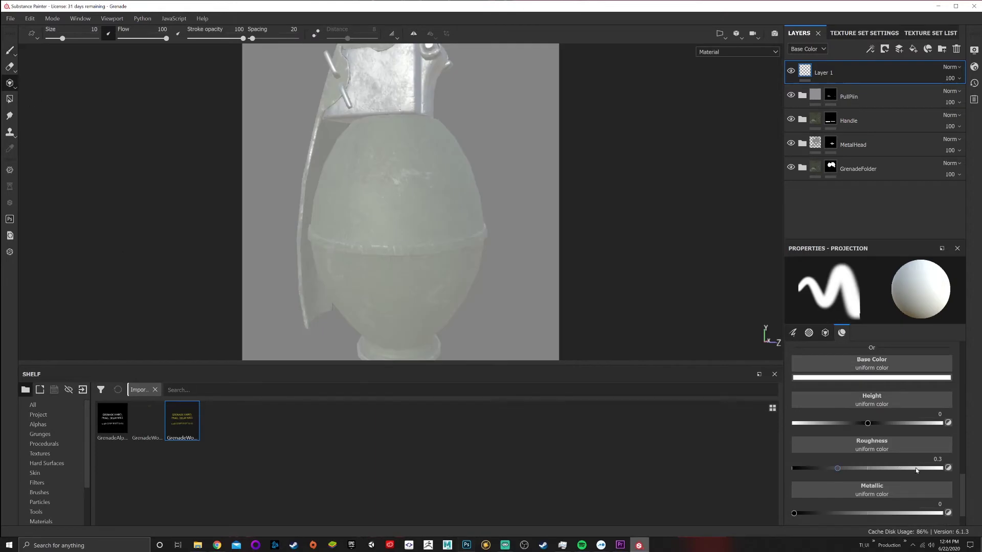
Step: Assign the GrenadeWords texture to the projection's base color
scroll(910, 464, up, 5)
scroll(876, 437, down, 5)
scroll(875, 441, up, 3)
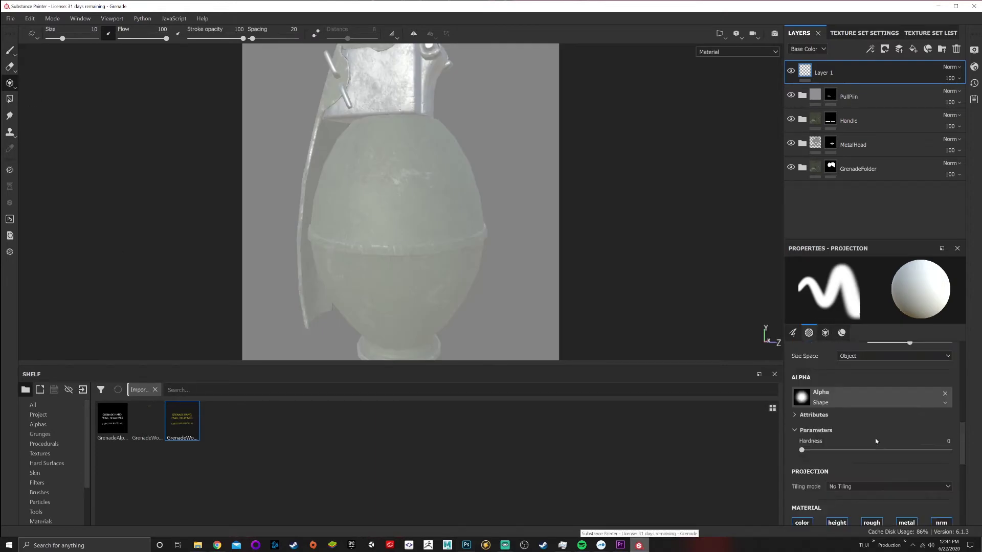
scroll(873, 436, down, 3)
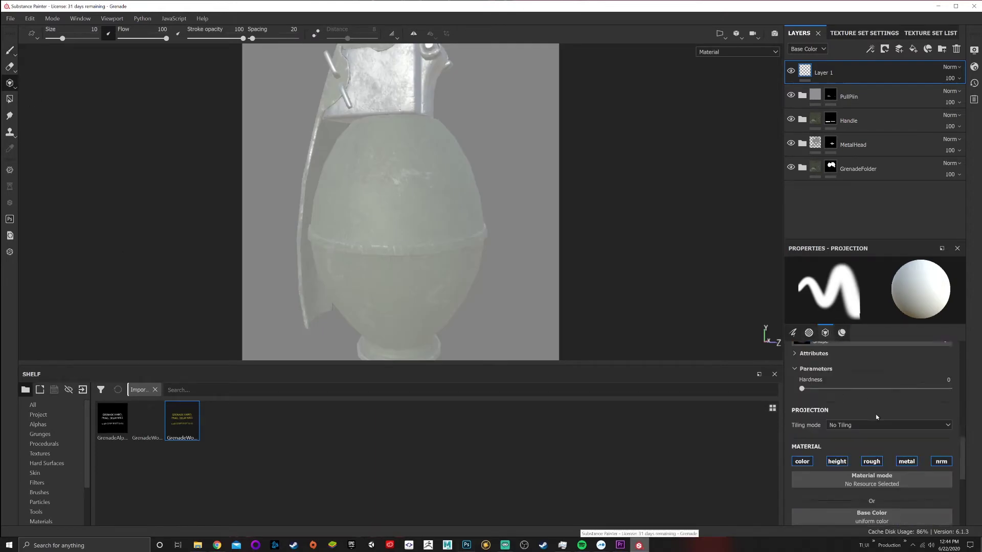
scroll(878, 452, down, 1)
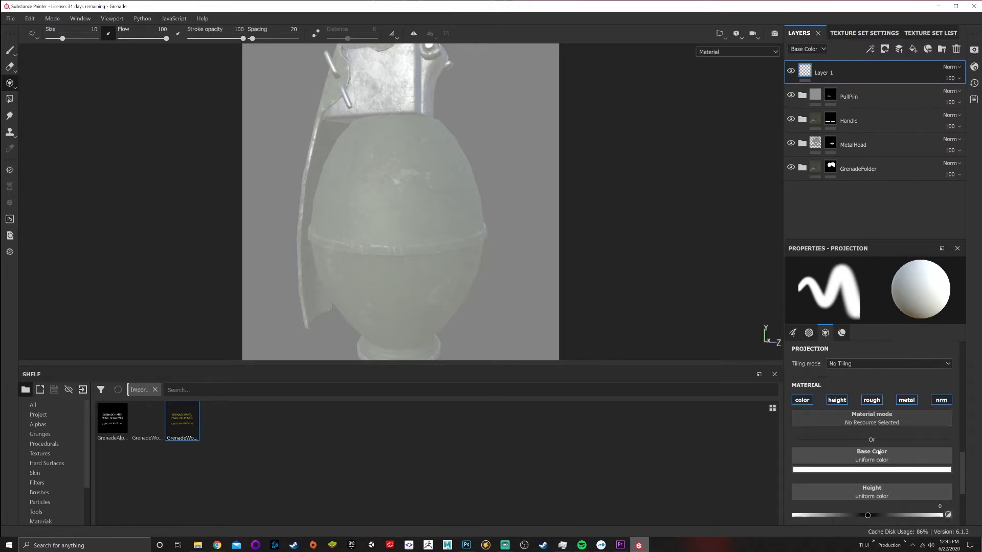
scroll(849, 430, up, 3)
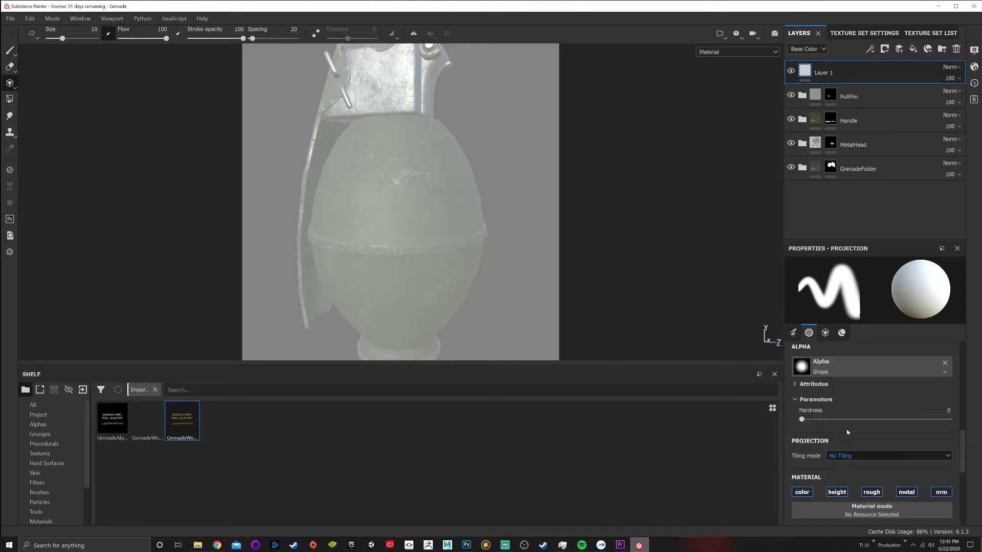
scroll(846, 429, up, 2)
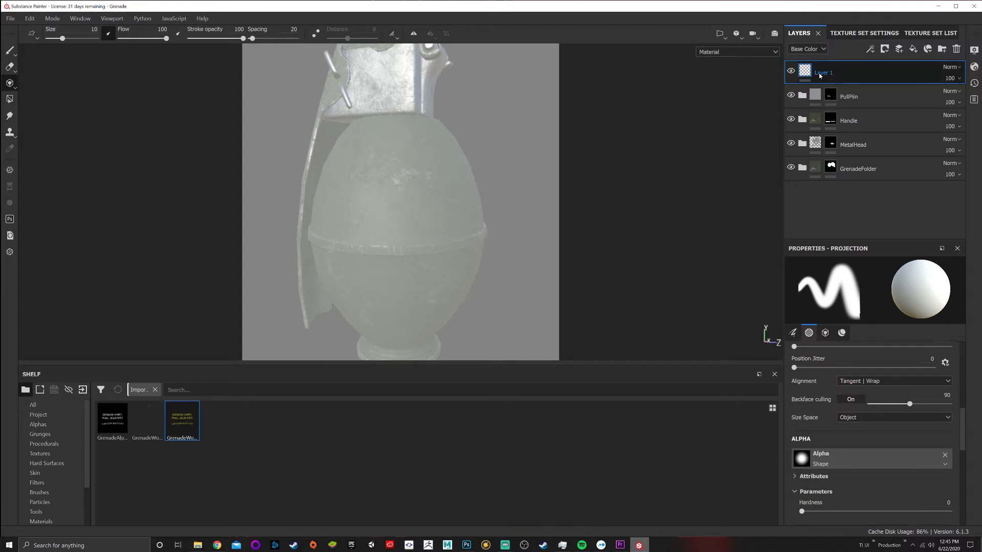
scroll(872, 435, down, 4)
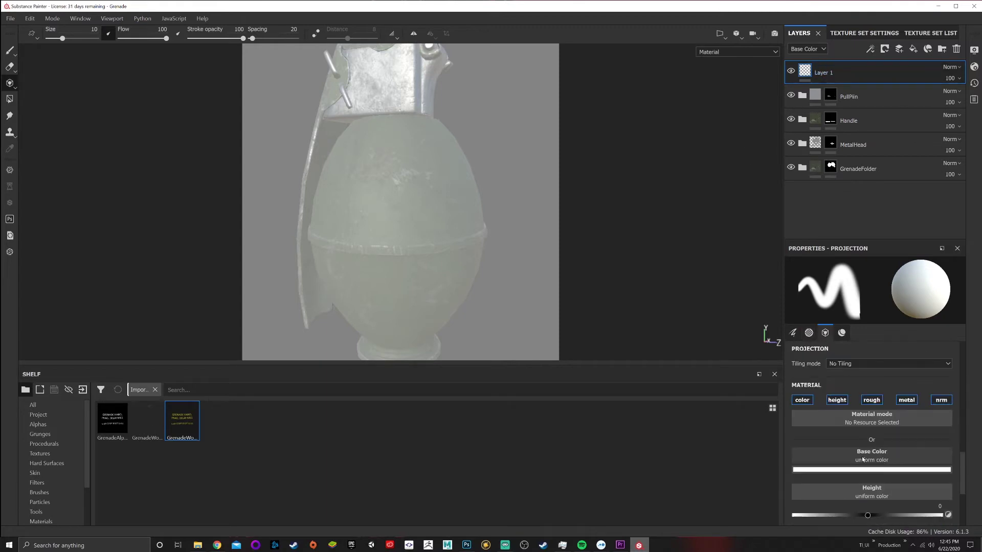
click(148, 420)
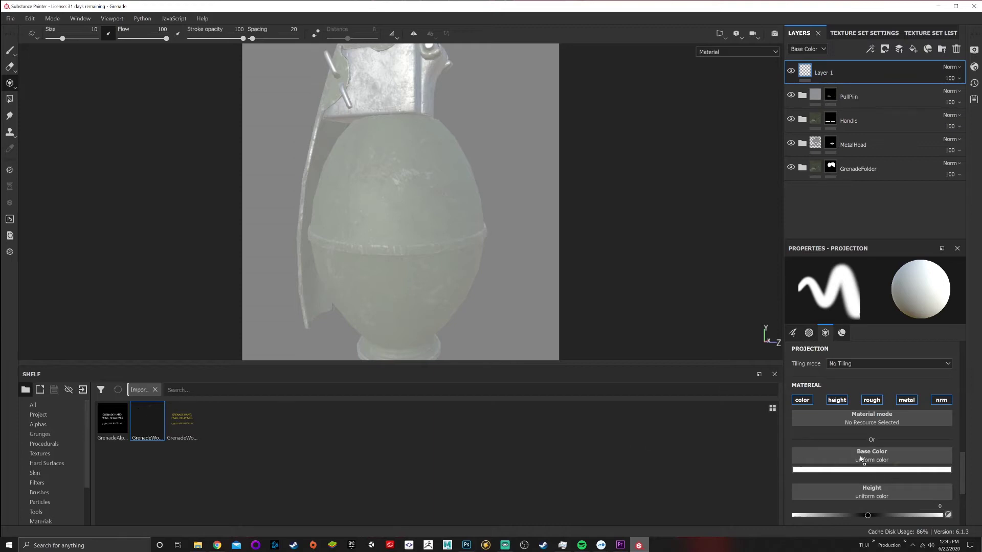
drag(859, 459, 860, 458)
alt+middle_drag(443, 139, 454, 194)
alt+drag(454, 193, 368, 229)
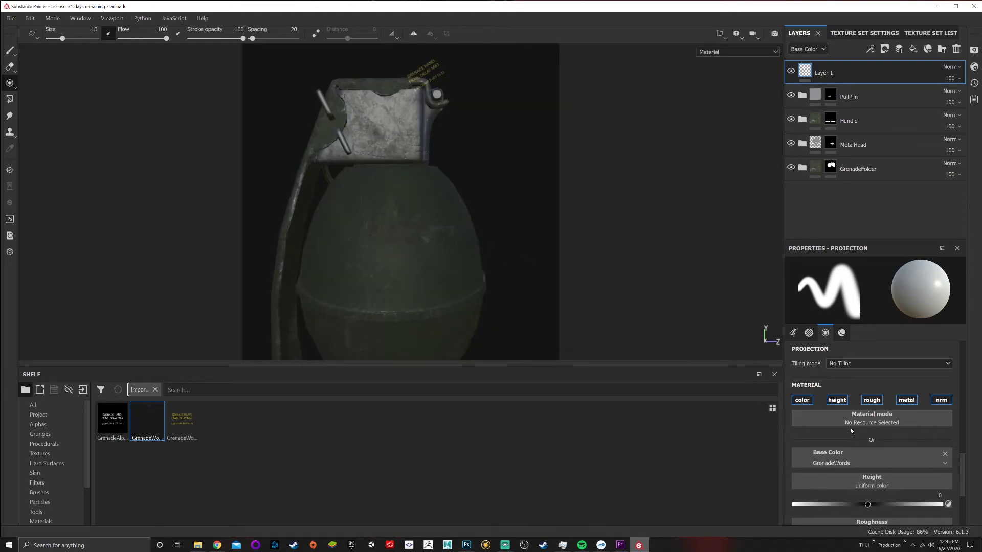
Step: Try projecting the GrenadeWords lettering onto the grenade's metal head on the new paint layer
alt+middle_drag(477, 215, 416, 196)
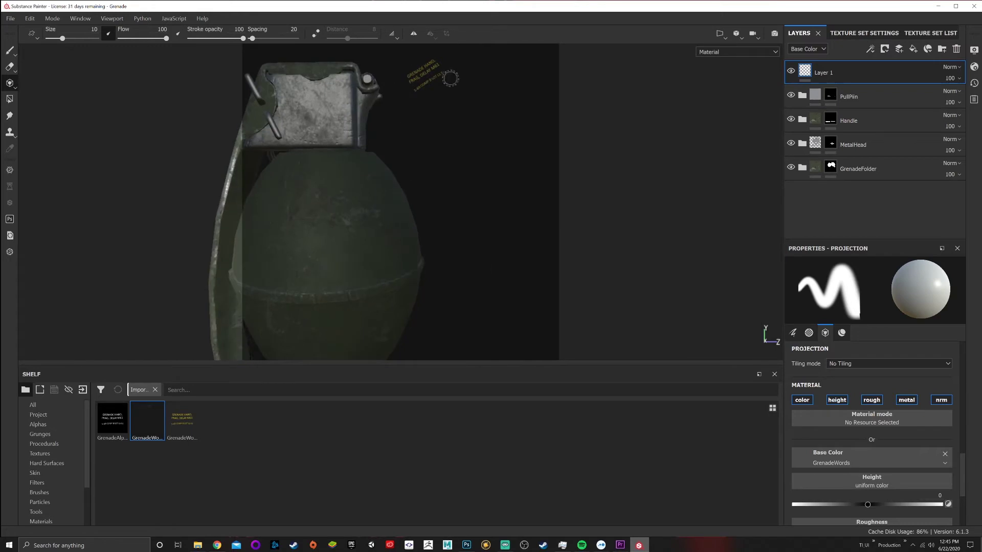
alt+drag(459, 201, 462, 92)
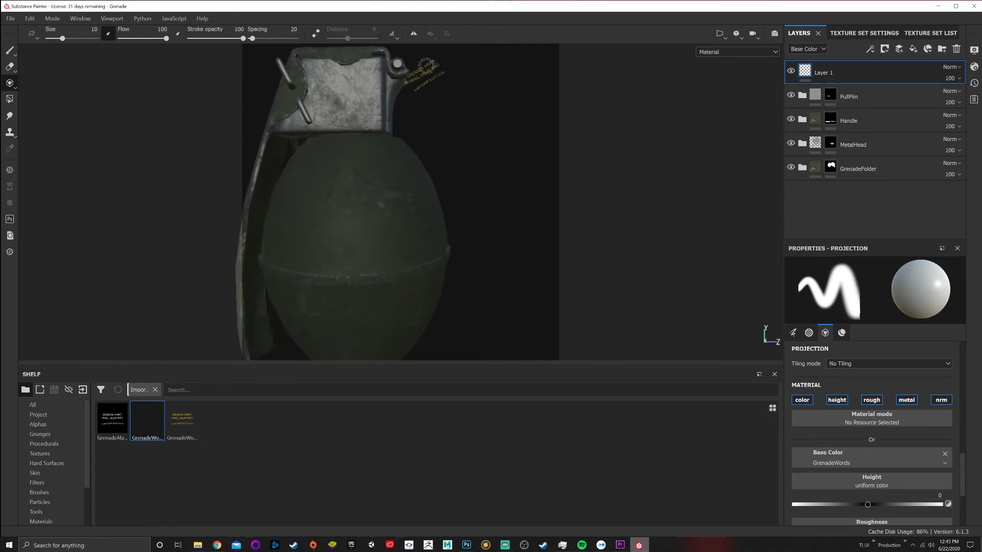
alt+middle_drag(449, 92, 506, 85)
click(421, 77)
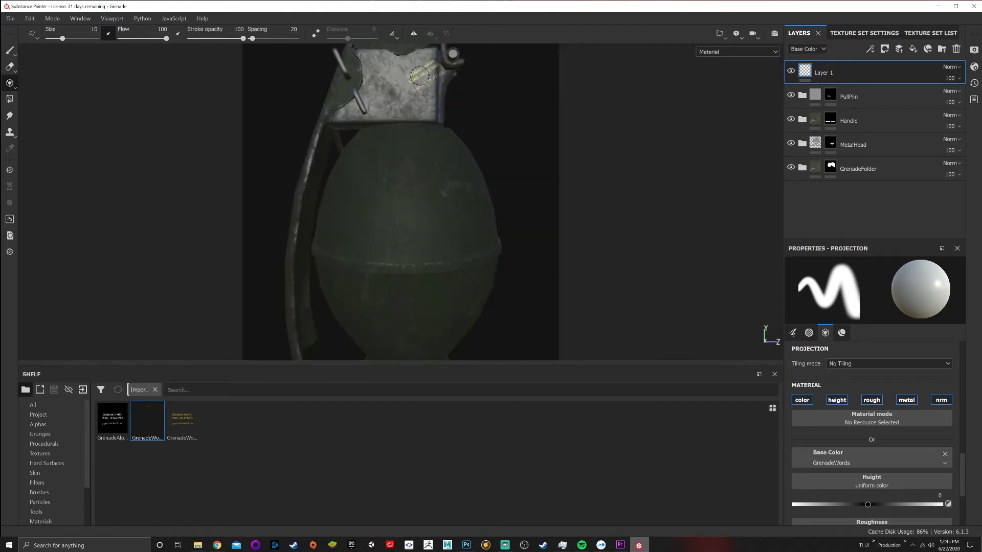
click(420, 78)
drag(419, 78, 431, 68)
Step: Limit the projection to the color channel by turning off its height, roughness, metallic and normal channels
click(837, 400)
click(872, 400)
click(914, 401)
click(940, 401)
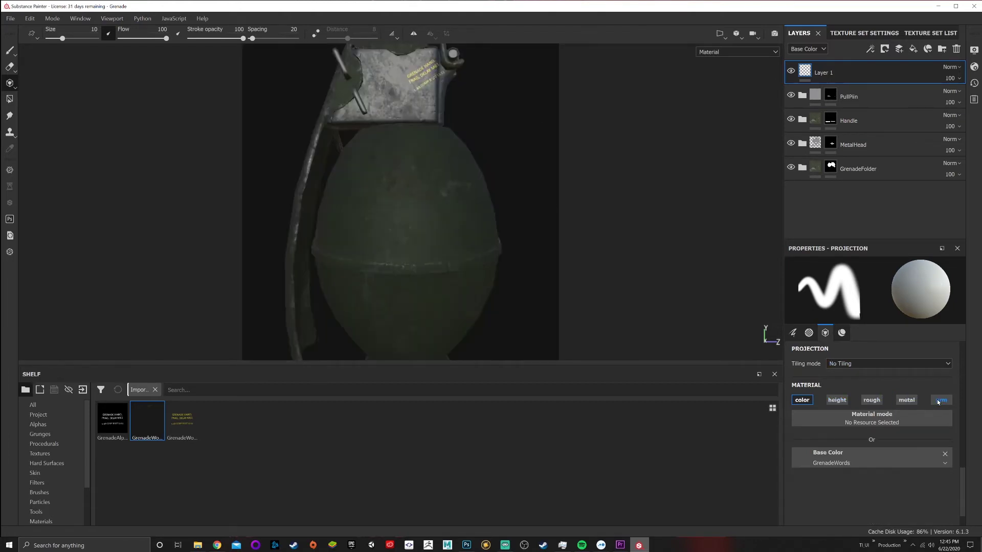
Step: Place the grenade body beneath the lettering and show the 3D and 2D views side by side
mouse_move(408, 69)
mouse_down()
mouse_move(539, 148)
mouse_move(497, 125)
mouse_move(503, 121)
mouse_up()
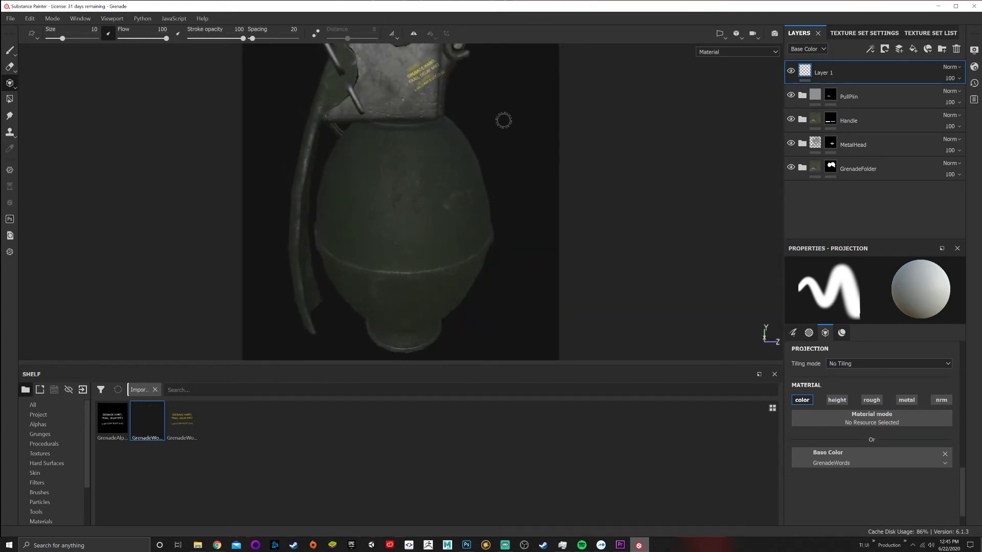
alt+middle_drag(485, 156, 456, 38)
alt+drag(425, 106, 443, 127)
key(f)
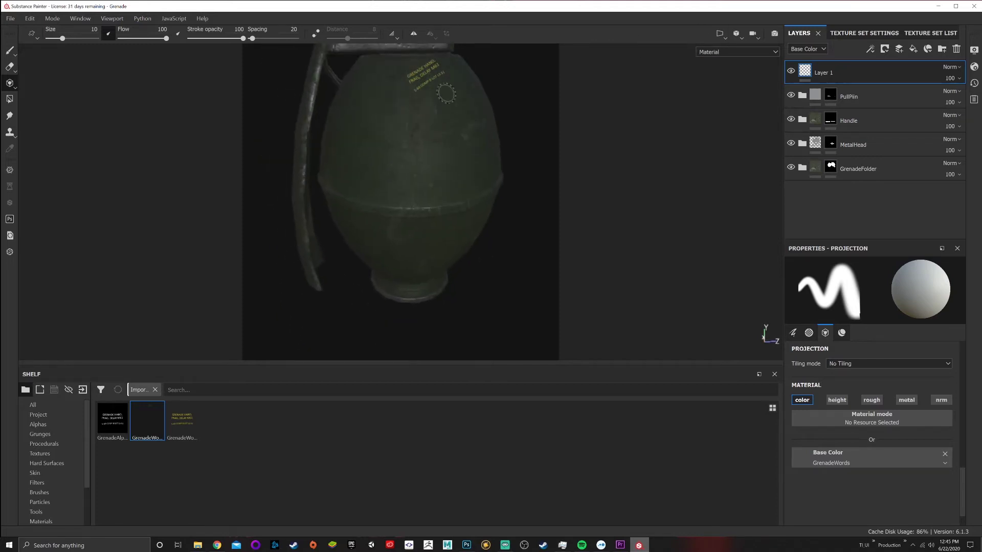
click(721, 34)
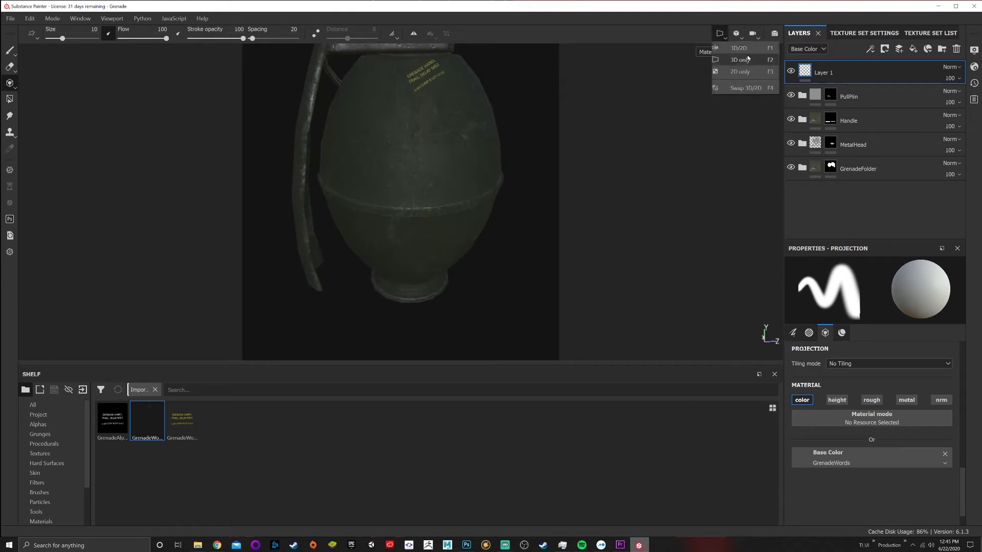
click(747, 47)
Step: Try projecting the GrenadeWords lettering onto the grenade body's UV island in the 2D view
scroll(596, 173, up, 2)
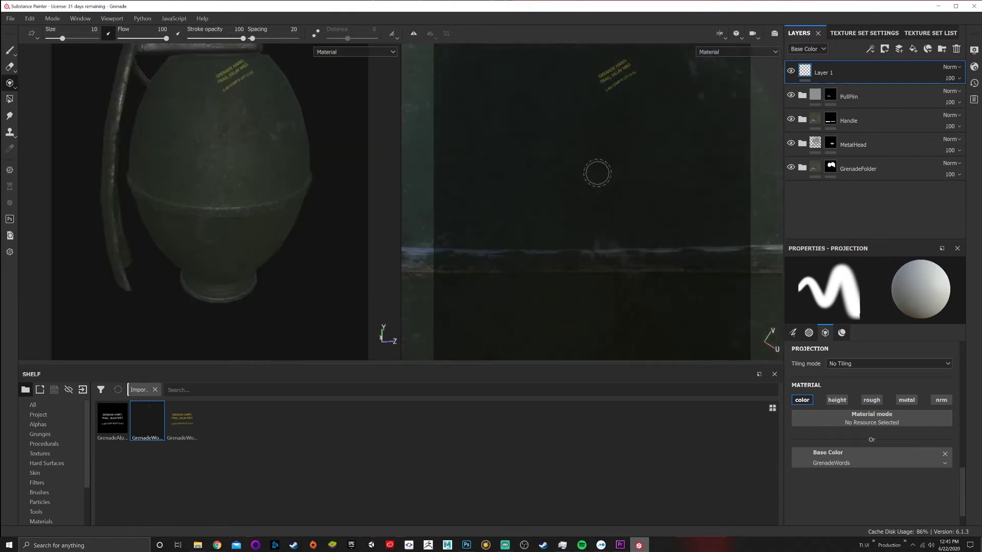
scroll(596, 172, down, 8)
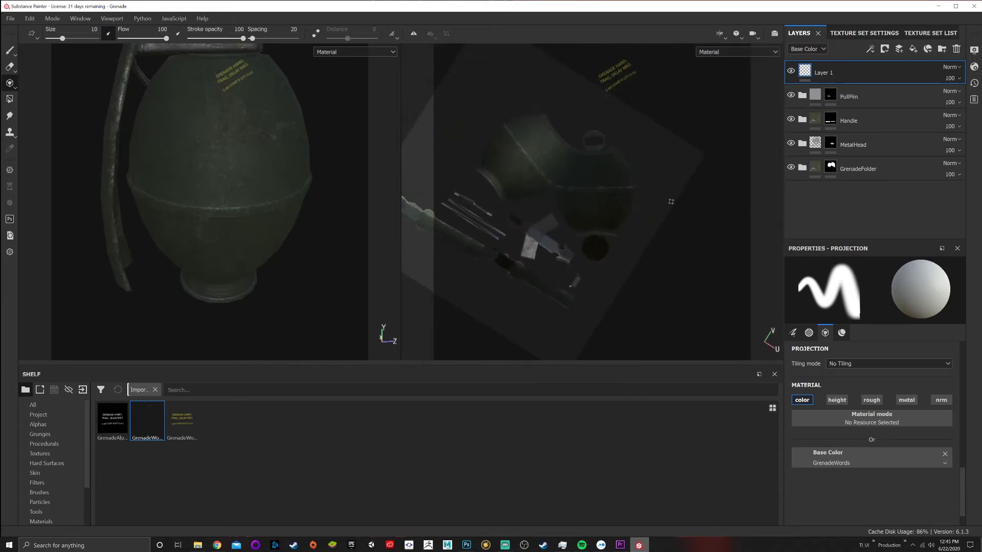
alt+drag(671, 201, 659, 176)
middle_drag(657, 181, 640, 60)
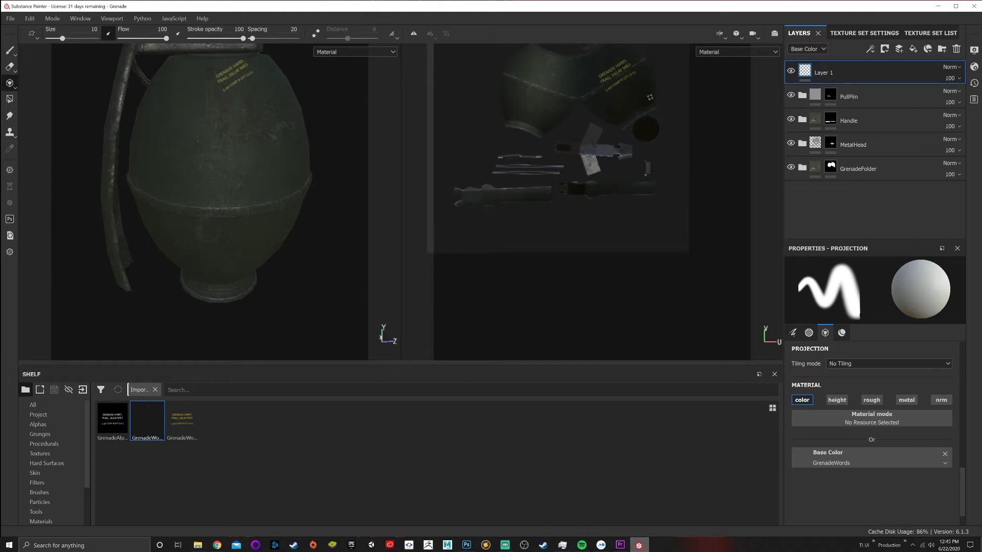
mouse_move(650, 97)
alt+right_down()
mouse_move(653, 109)
mouse_move(658, 83)
alt+right_up()
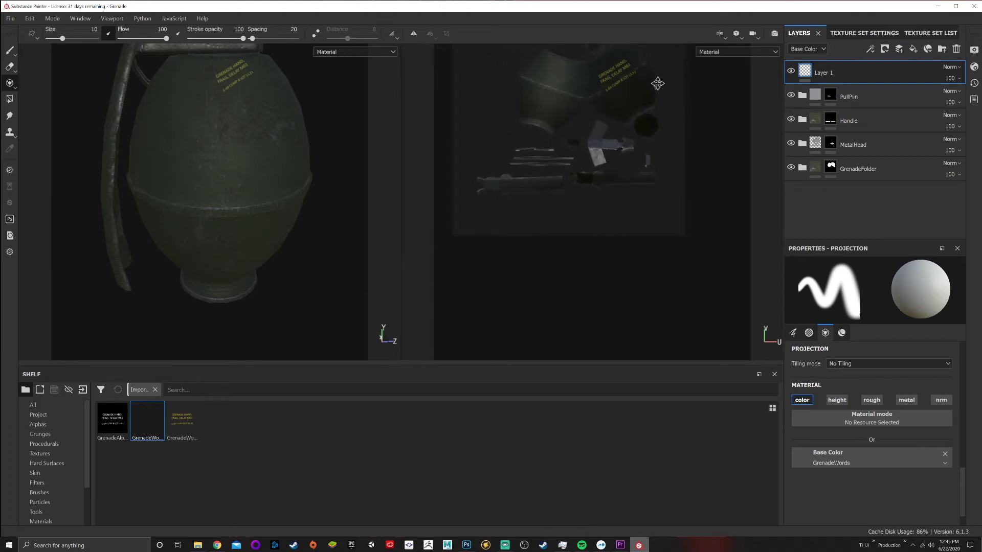
alt+middle_drag(658, 84, 653, 82)
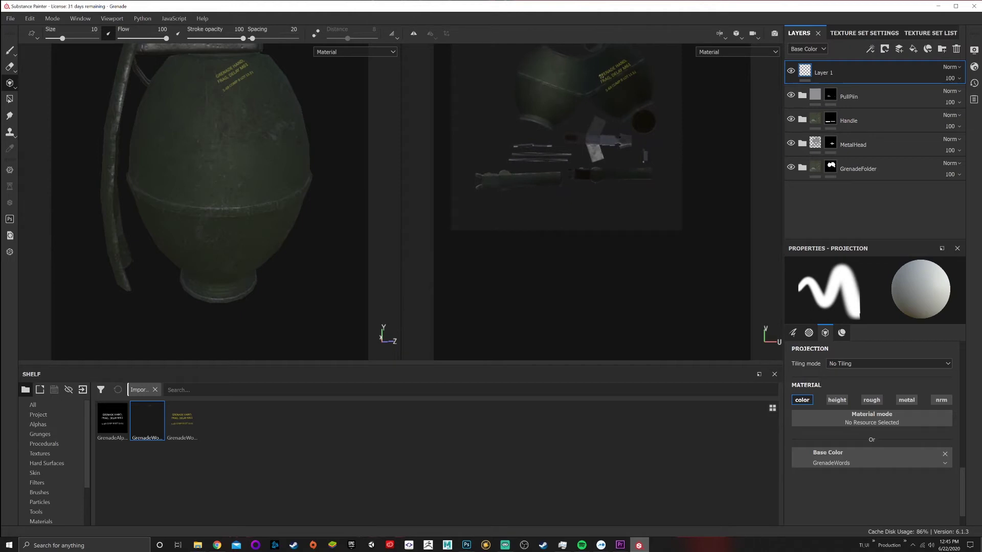
drag(602, 77, 604, 74)
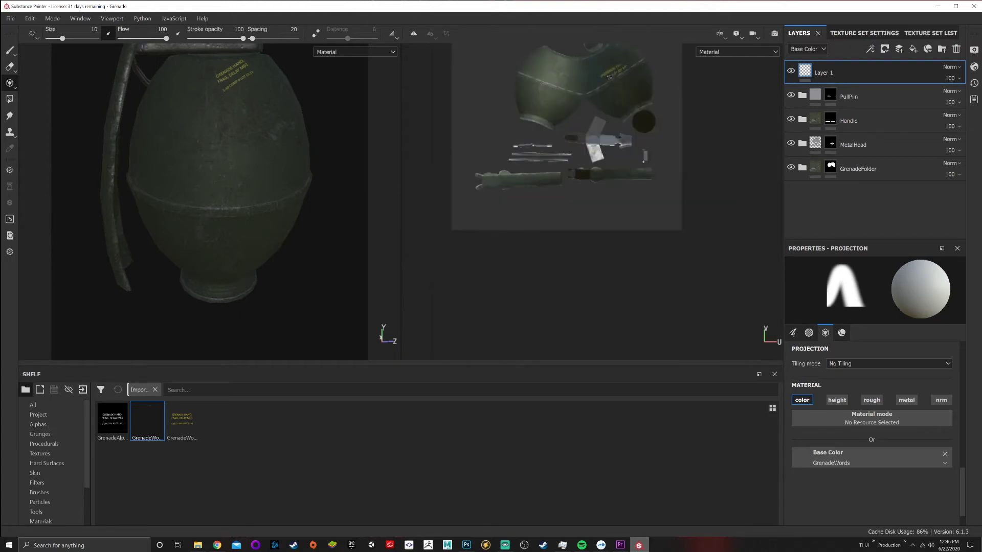
mouse_move(310, 128)
alt+mouse_down()
mouse_move(255, 150)
mouse_move(202, 149)
mouse_move(241, 147)
mouse_move(273, 174)
mouse_move(246, 134)
alt+mouse_up()
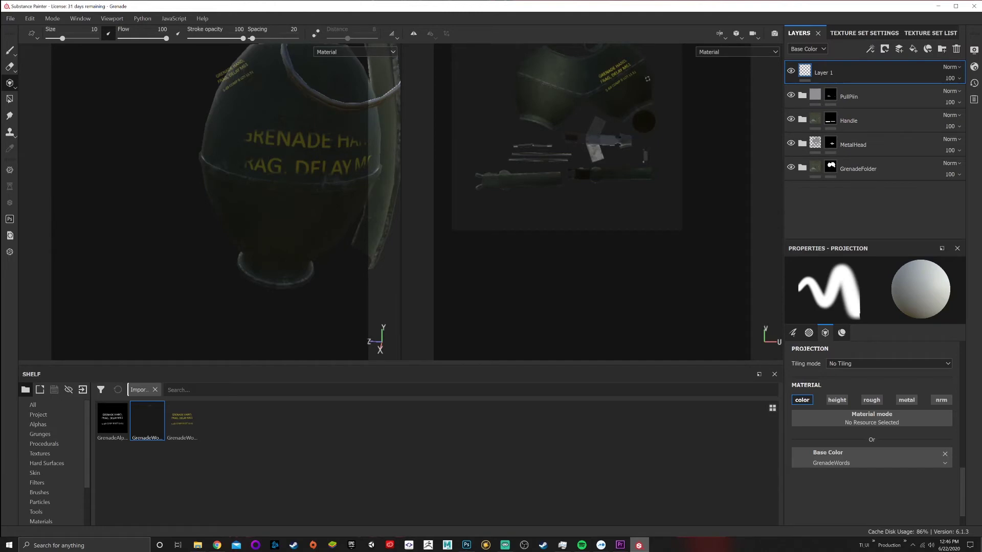
drag(605, 74, 600, 77)
click(606, 90)
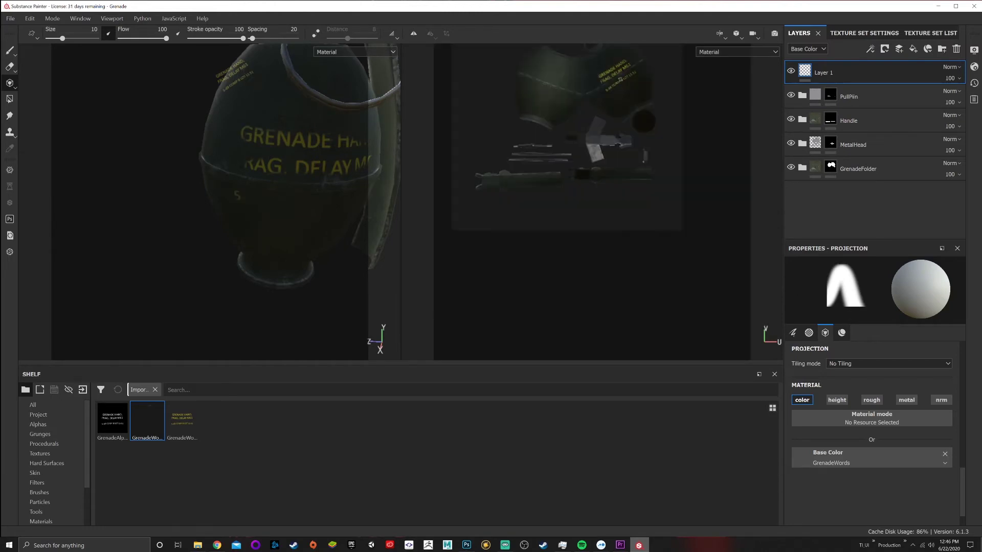
key(shift)
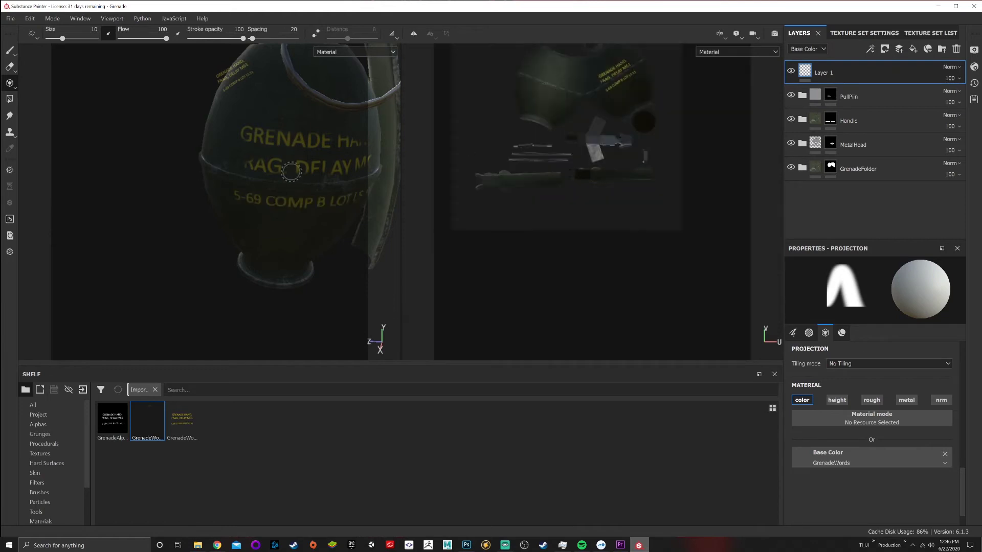
Step: Inspect the projected lettering on the grenade body and delete the paint layer that holds it
alt+drag(291, 172, 575, 115)
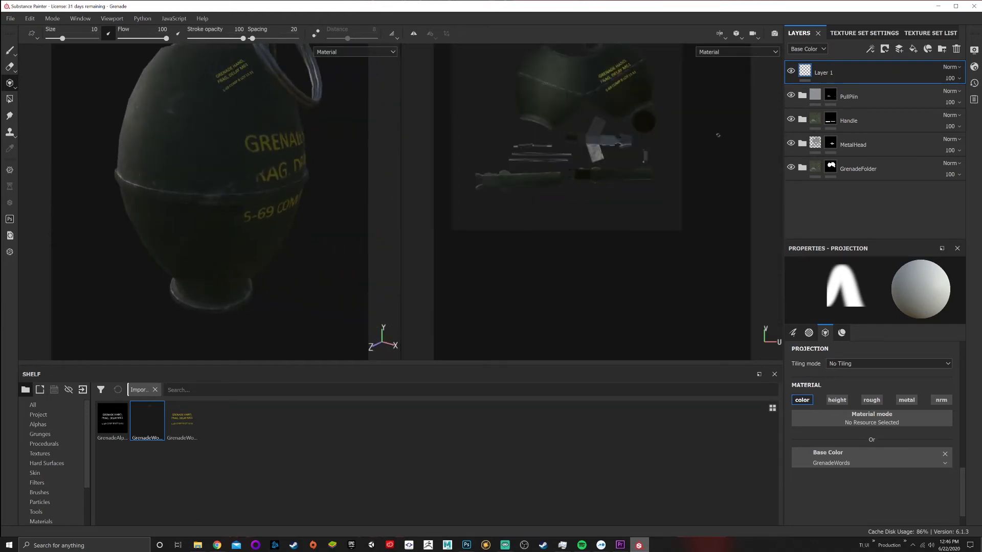
scroll(703, 171, down, 1)
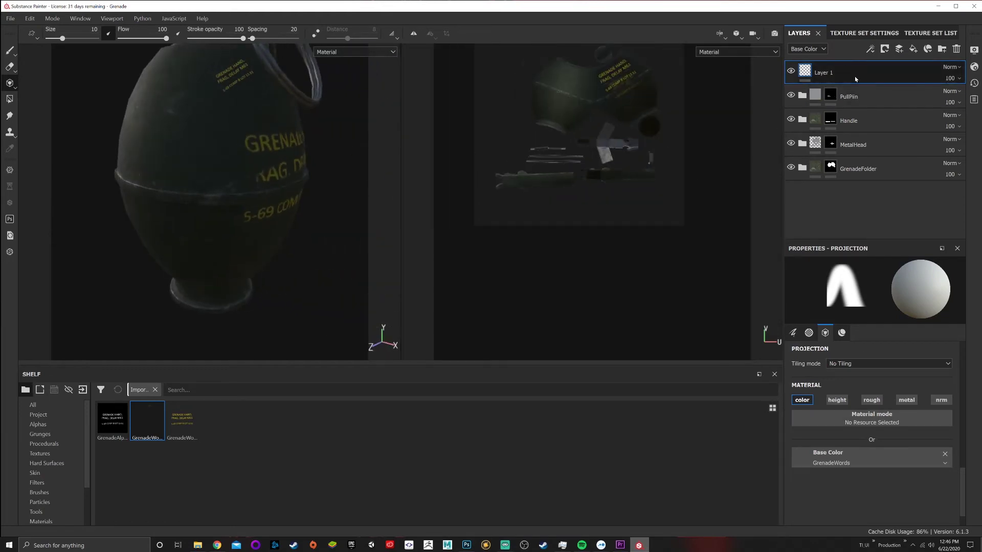
key(Delete)
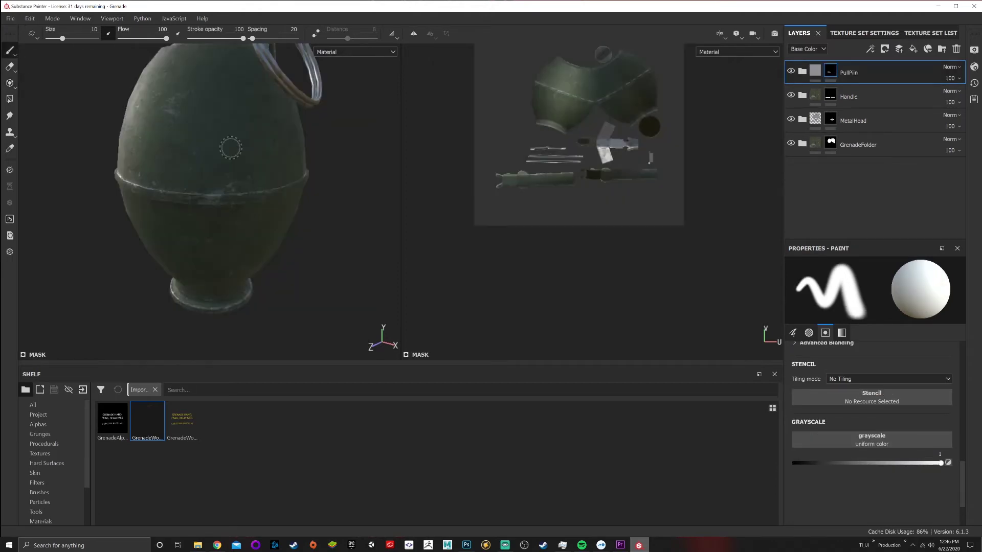
alt+drag(464, 255, 276, 260)
scroll(284, 315, down, 3)
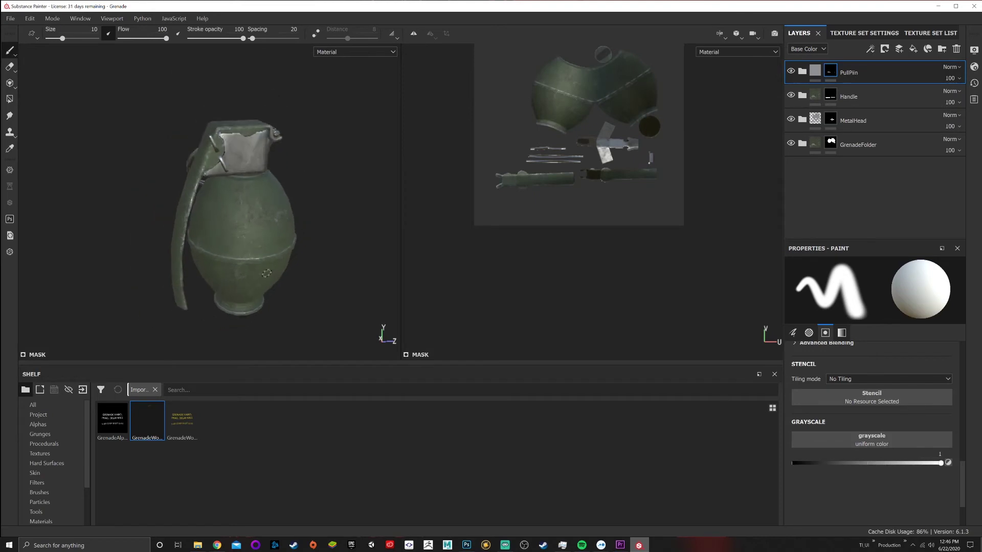
scroll(273, 292, up, 5)
alt+drag(290, 320, 243, 320)
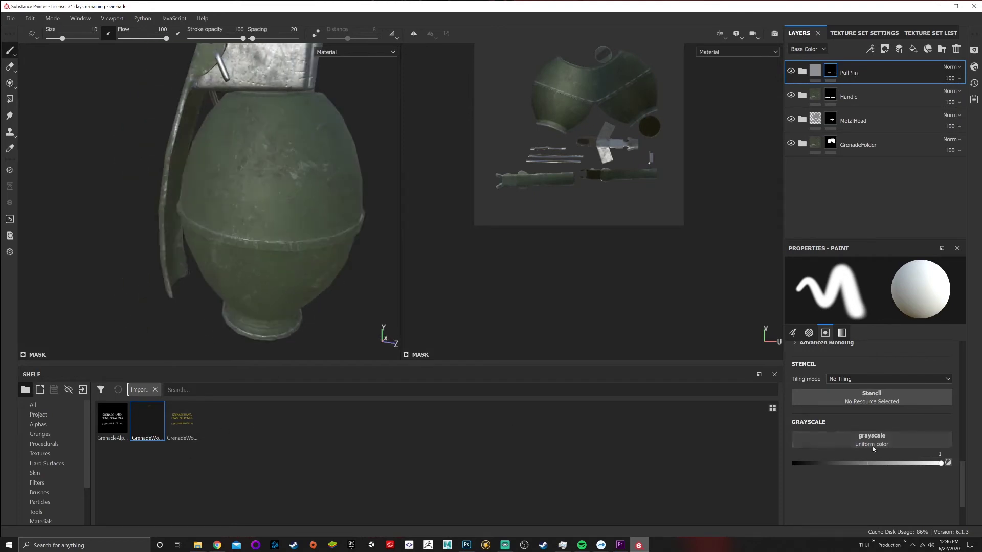
click(913, 48)
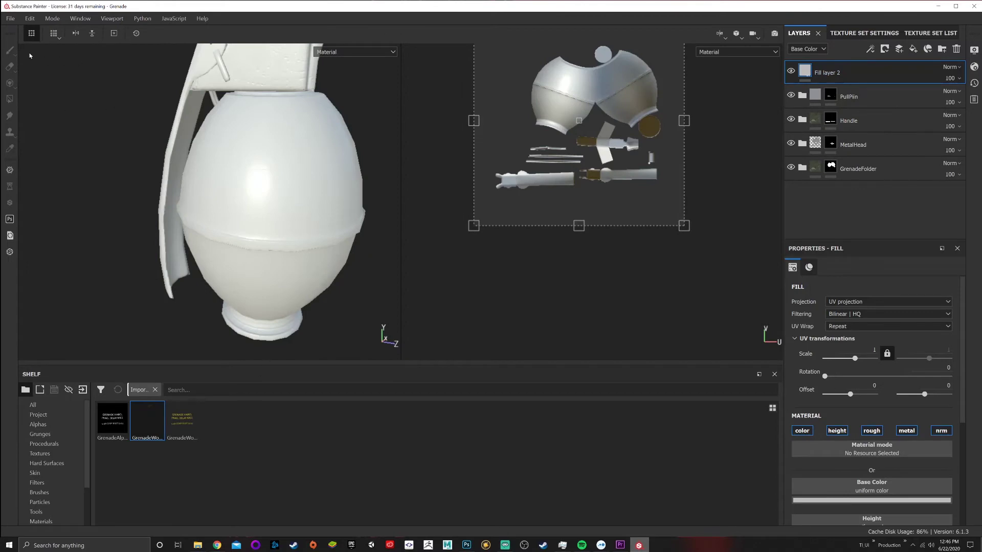
double_click(831, 74)
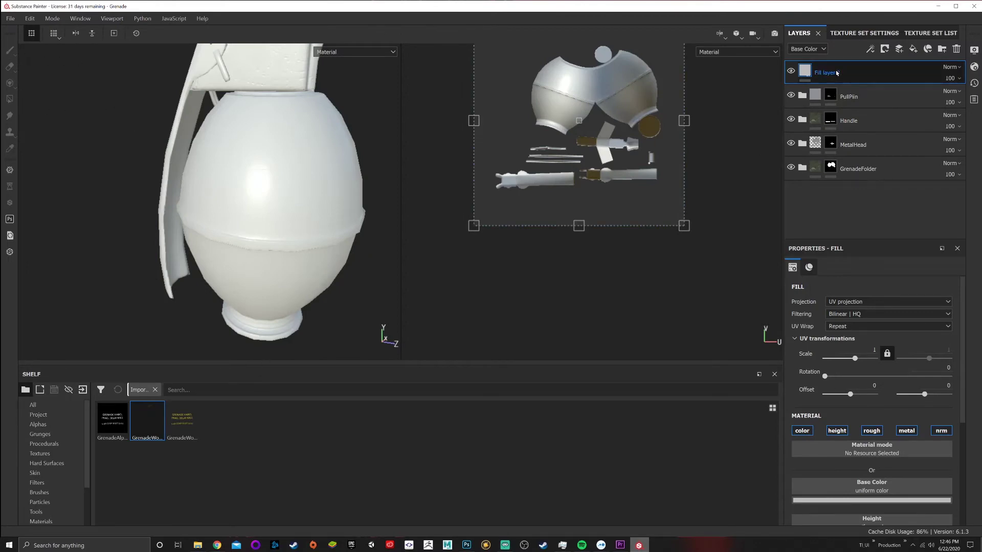
key(ctrl+z)
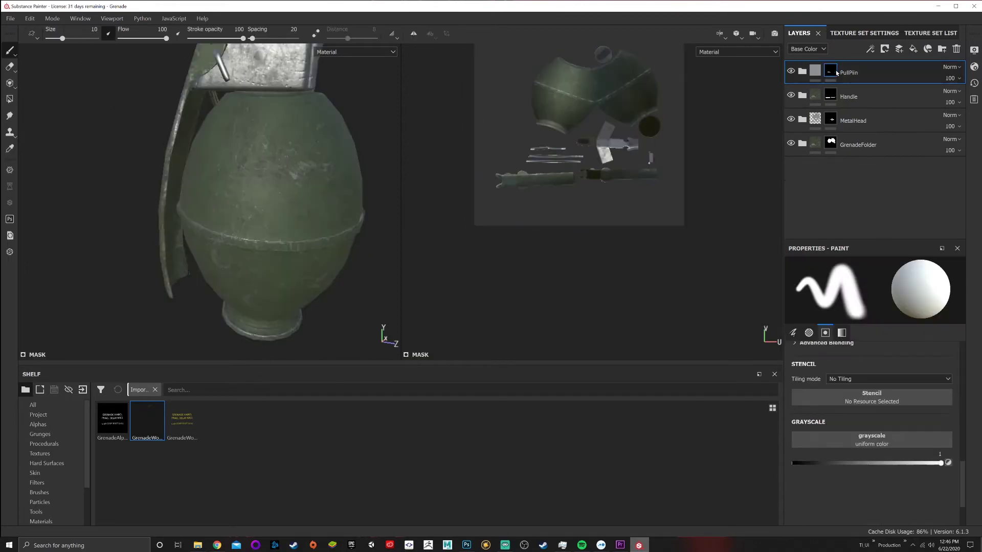
Step: Add a paint layer above the PullPin folder and assign GrenadeWordsLarge to the projection's base color
click(901, 50)
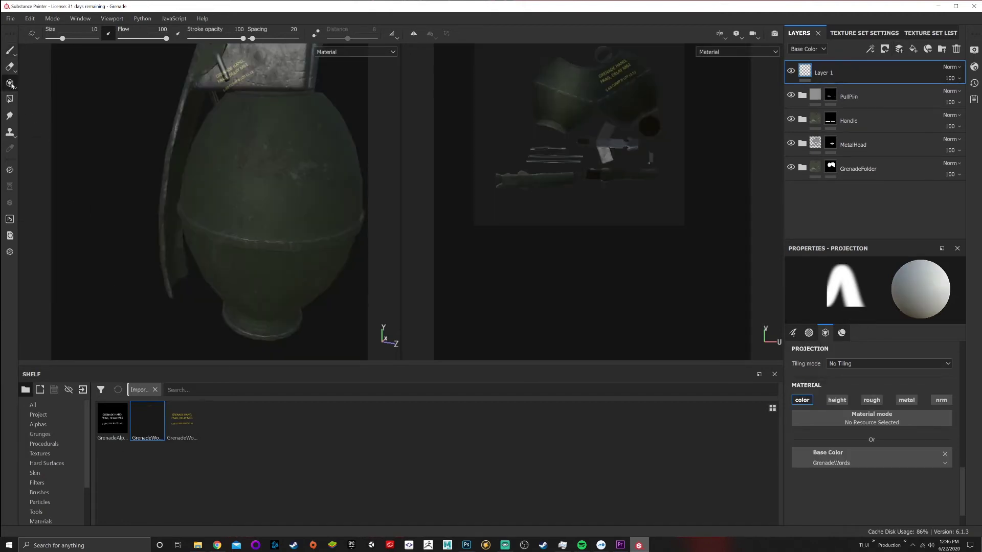
click(184, 428)
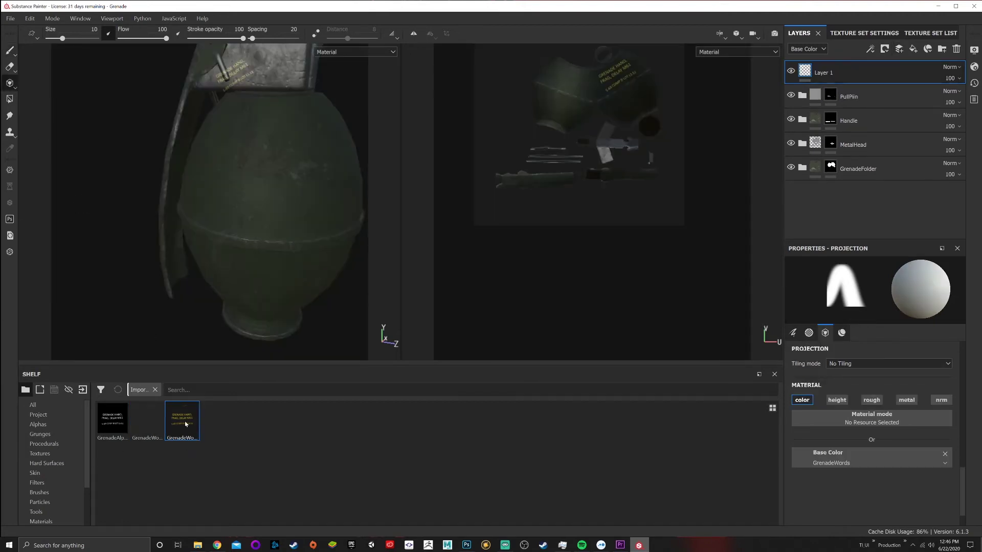
drag(185, 424, 857, 454)
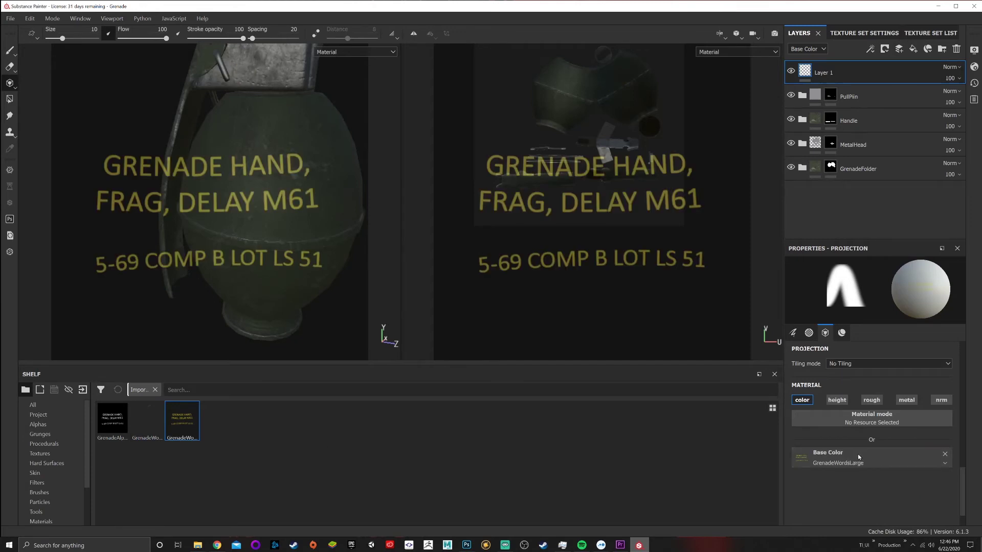
Step: Align the body's UV island beneath the GrenadeWordsLarge stencil and project all three lines of lettering onto it in the 2D view
alt+right_drag(370, 274, 327, 245)
mouse_move(227, 234)
alt+mouse_down()
mouse_move(270, 213)
mouse_move(241, 258)
mouse_move(227, 221)
alt+mouse_up()
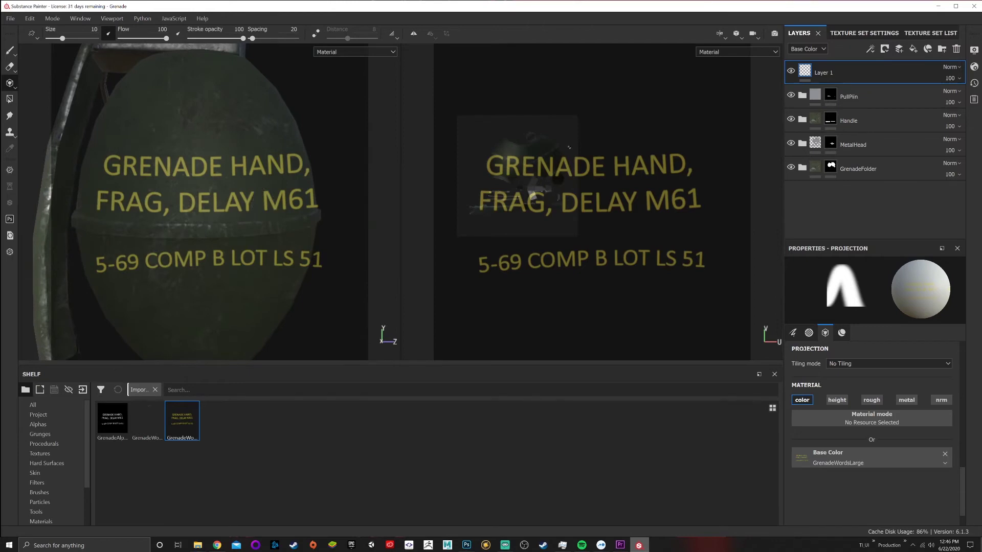
scroll(231, 245, down, 1)
scroll(594, 220, up, 4)
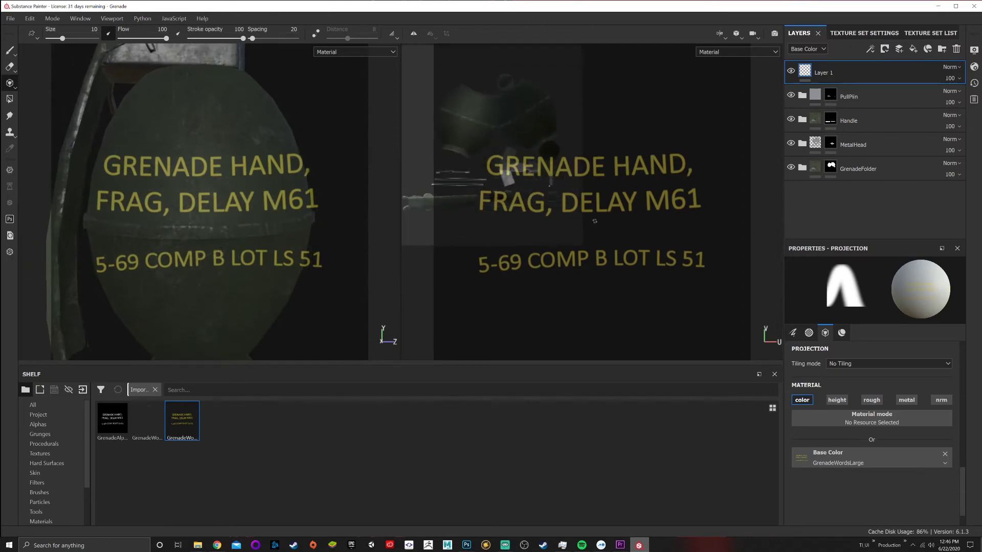
alt+middle_drag(627, 210, 677, 312)
scroll(607, 205, up, 4)
alt+right_drag(605, 204, 628, 222)
alt+drag(628, 222, 642, 221)
alt+middle_drag(642, 221, 673, 320)
drag(485, 170, 674, 168)
drag(531, 185, 430, 203)
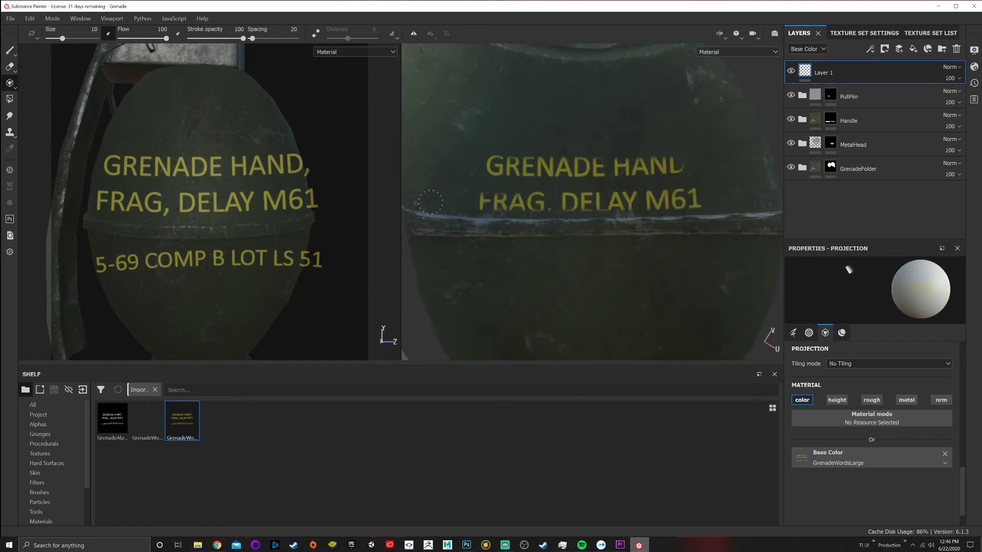
mouse_move(424, 237)
mouse_down()
mouse_move(701, 250)
mouse_move(660, 261)
mouse_move(655, 254)
mouse_up()
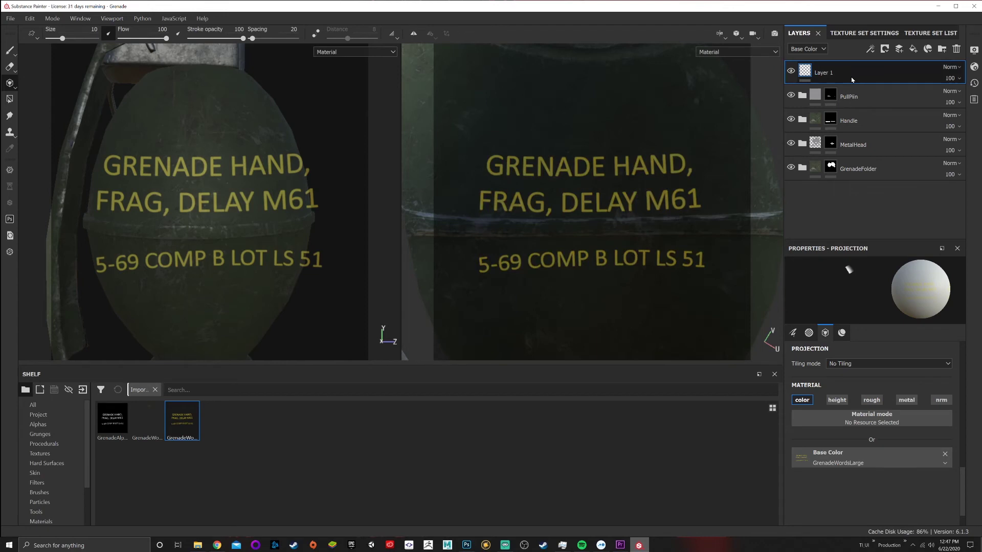
Step: Switch to the Paint tool and delete the paint layer above the PullPin folder
click(10, 50)
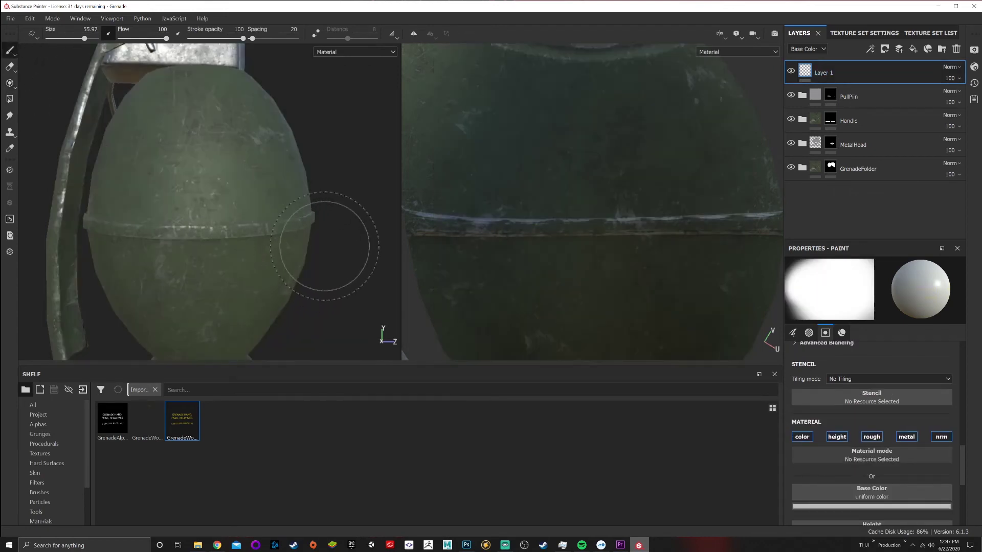
scroll(452, 201, down, 3)
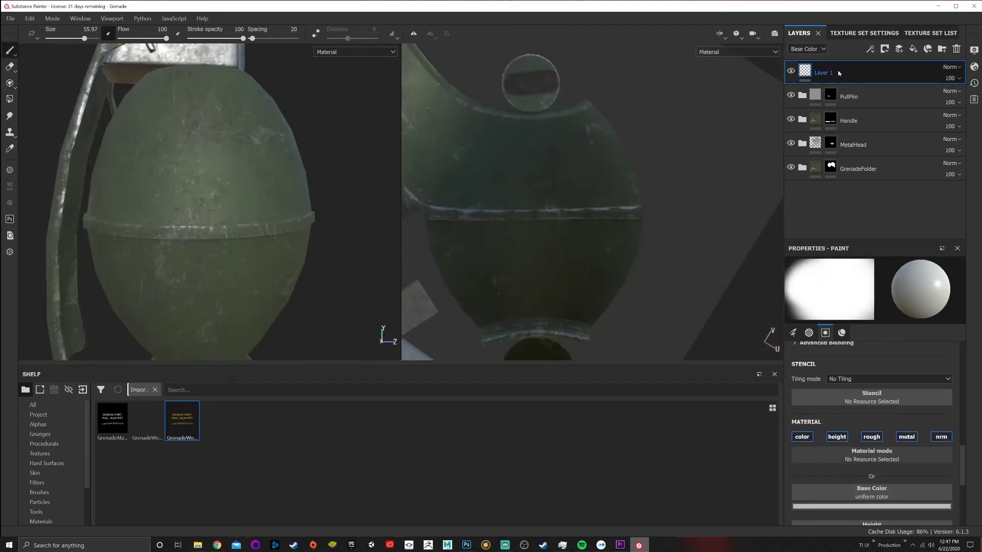
key(Delete)
scroll(322, 240, up, 2)
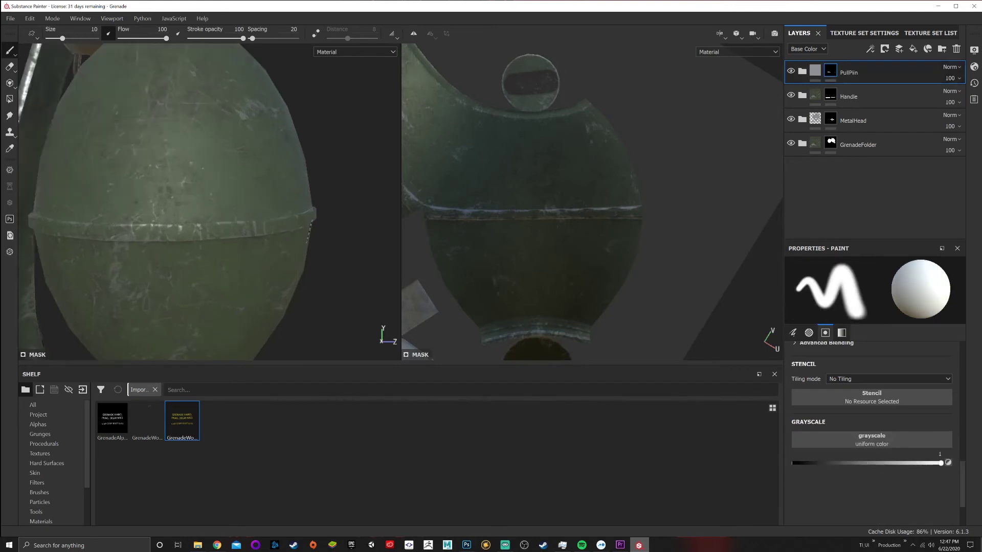
click(727, 39)
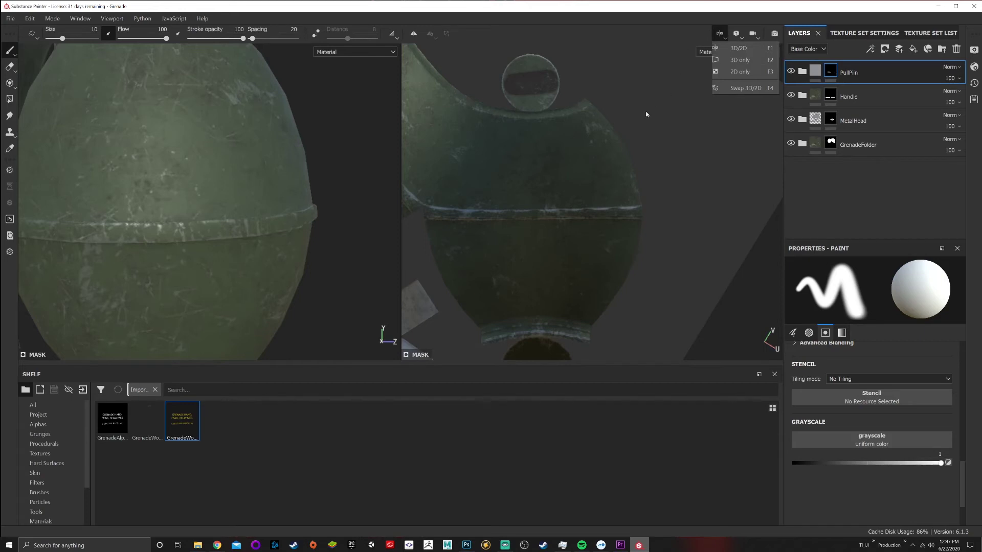
click(632, 118)
scroll(526, 214, up, 3)
scroll(526, 215, down, 5)
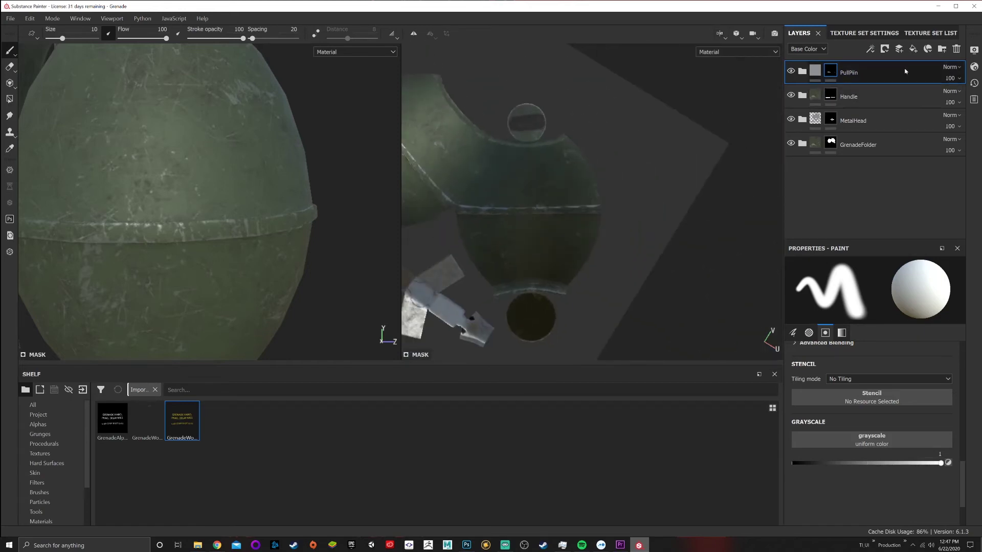
Step: Add a fill layer above the PullPin folder and disable its height, roughness, metallic and normal channels
click(914, 49)
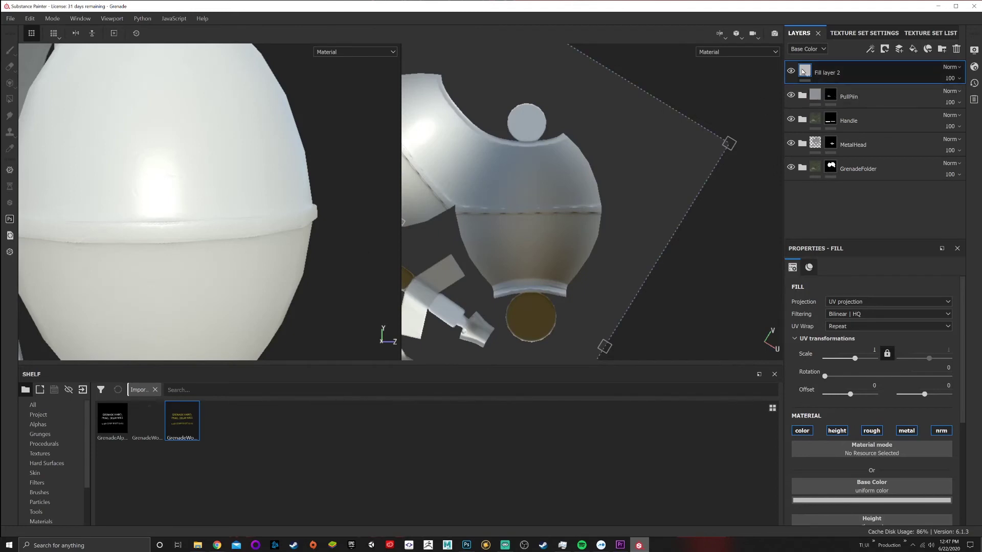
scroll(847, 377, down, 2)
click(837, 369)
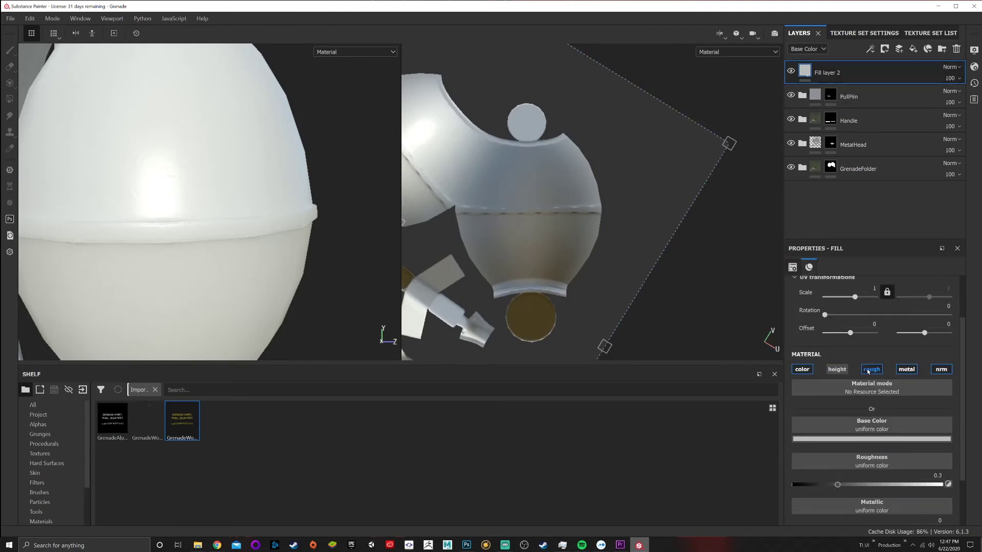
click(871, 370)
click(906, 369)
click(941, 369)
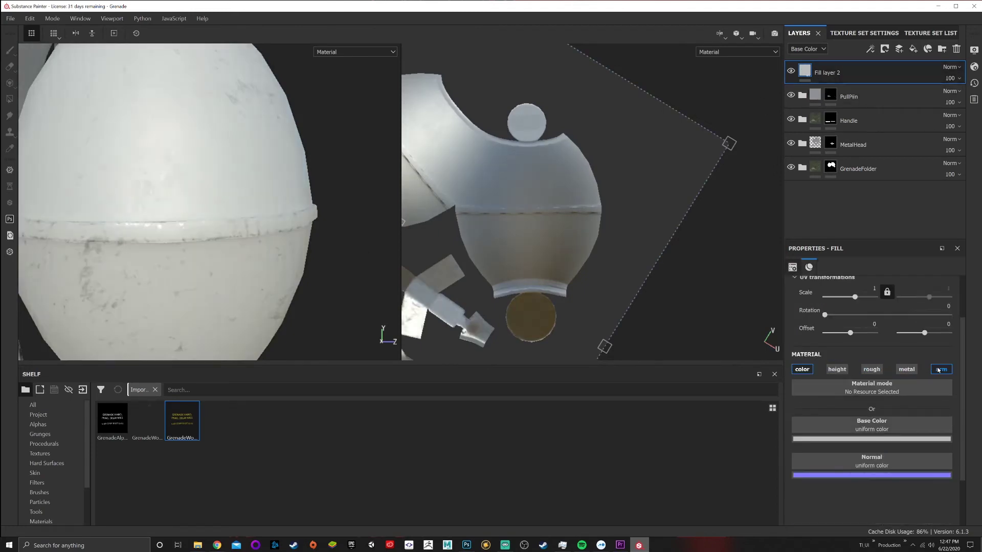
Step: Set the fill layer's base color to bright yellow and enable its roughness channel at 0.4660
click(885, 438)
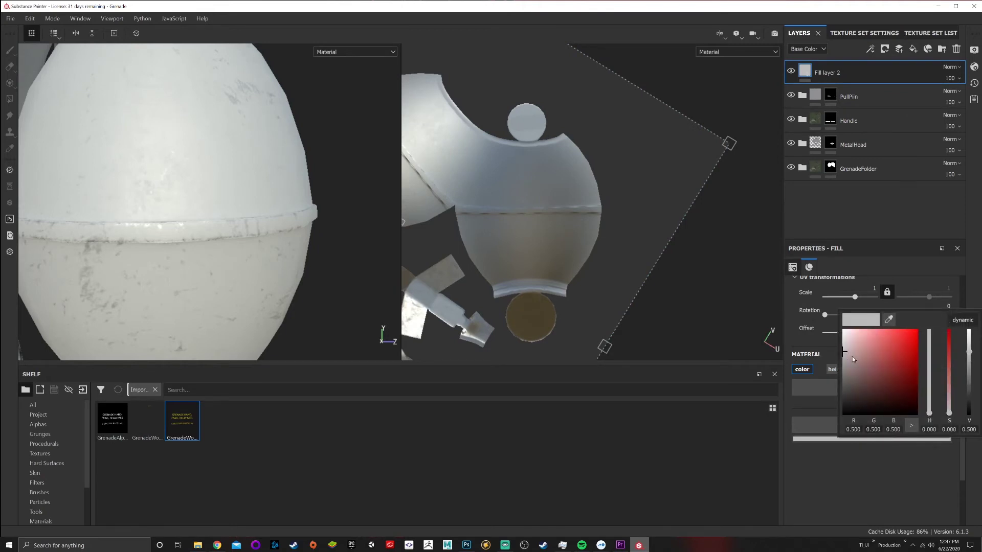
click(962, 325)
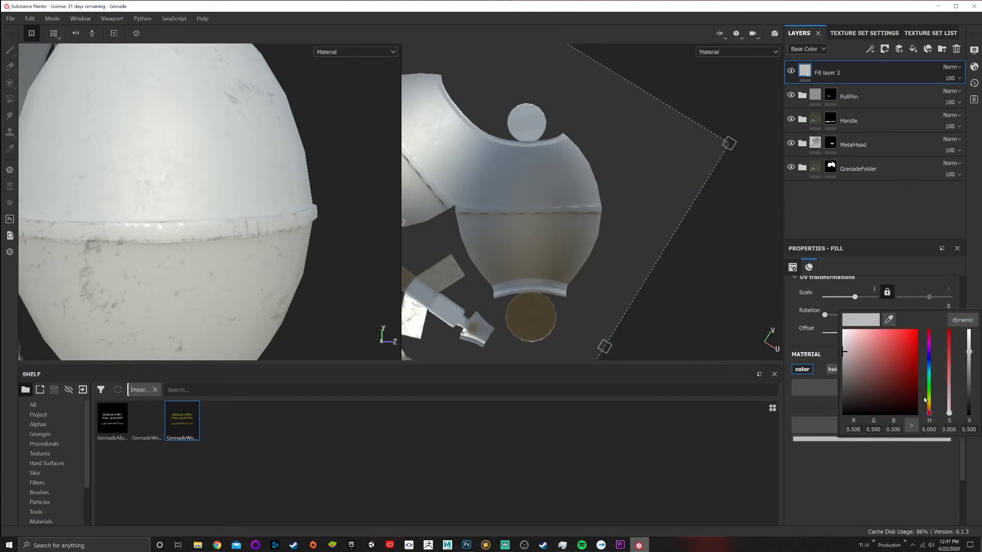
click(929, 402)
drag(876, 384, 912, 334)
drag(929, 403, 931, 407)
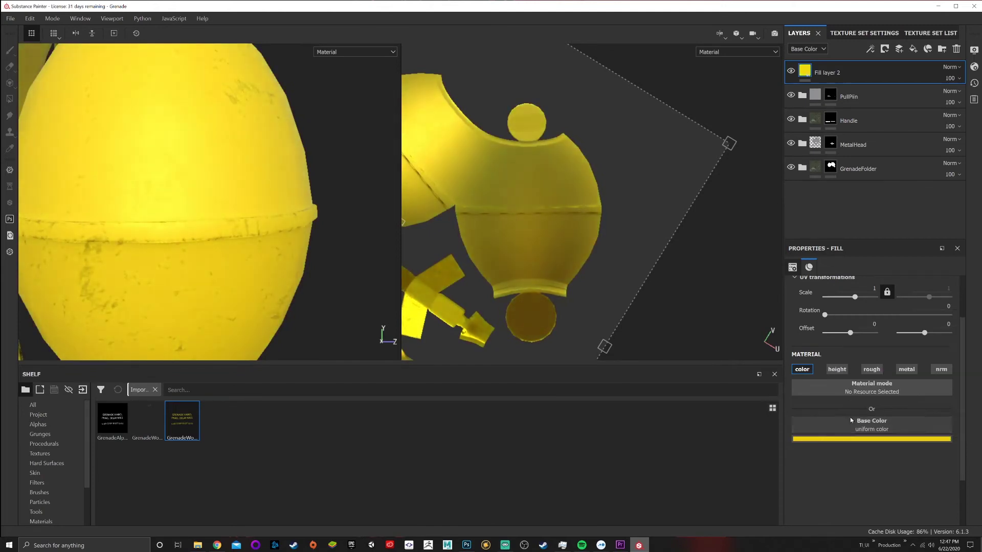
click(869, 369)
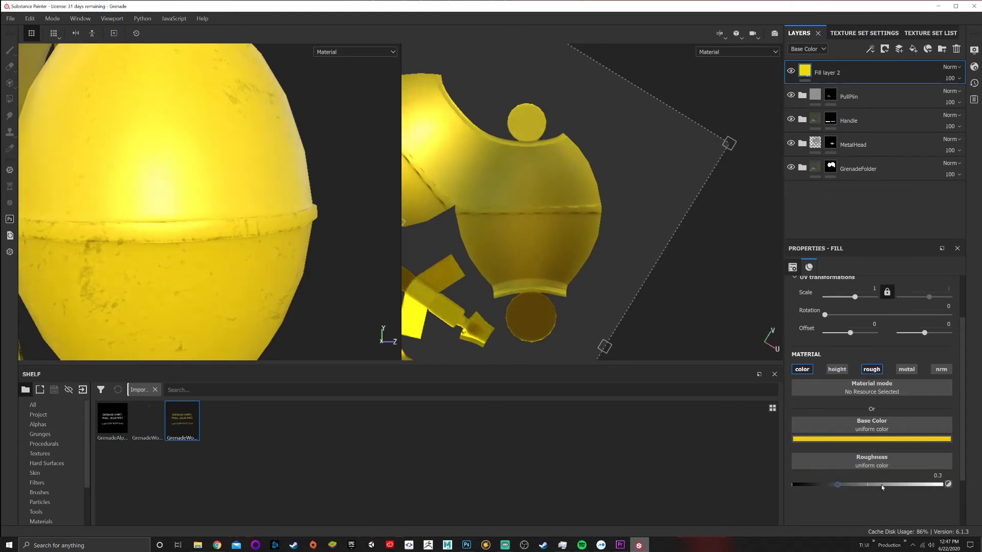
drag(848, 484, 863, 486)
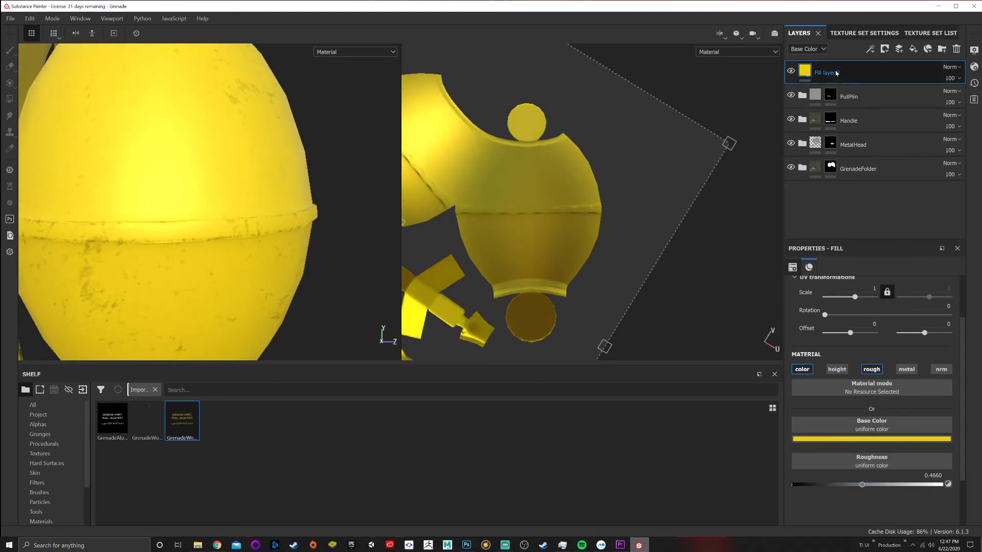
Step: Add a black mask to the yellow fill layer and assign GrenadeAlpha to the Projection tool's grayscale
right_click(804, 70)
click(794, 122)
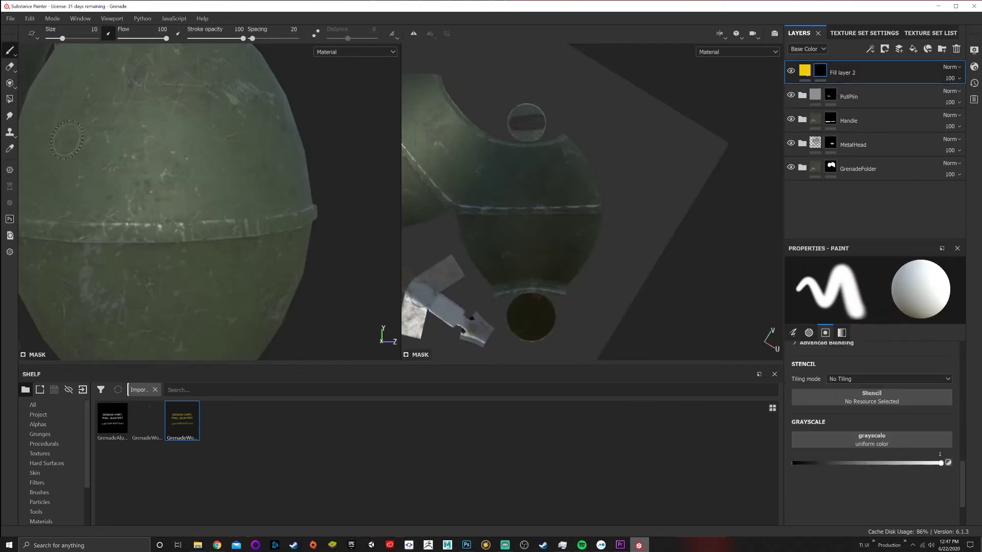
click(10, 84)
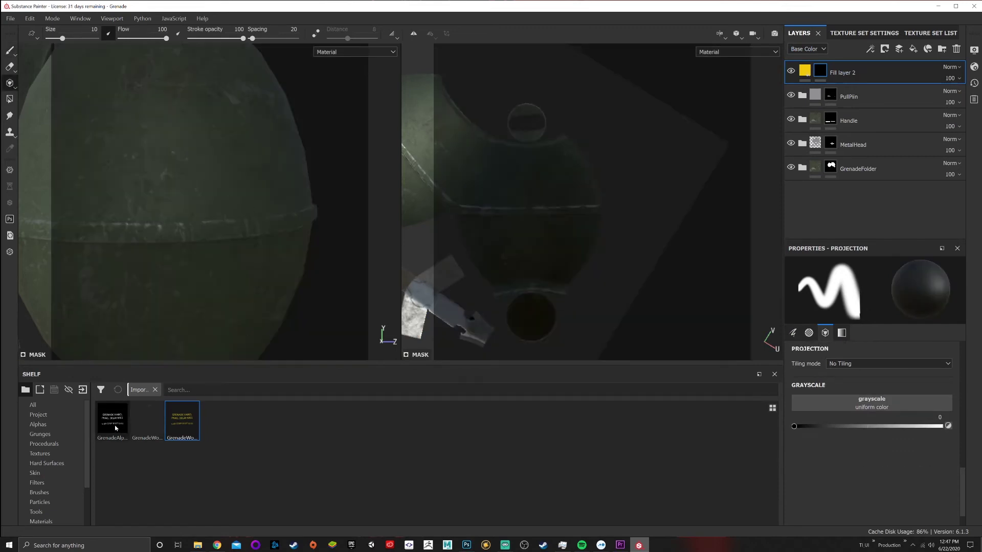
drag(116, 429, 857, 408)
Step: Align the body's UV island beneath the GrenadeAlpha stencil and project all three lettering lines into the mask with brush size 22.85
alt+right_drag(240, 153, 266, 163)
alt+middle_drag(266, 162, 328, 173)
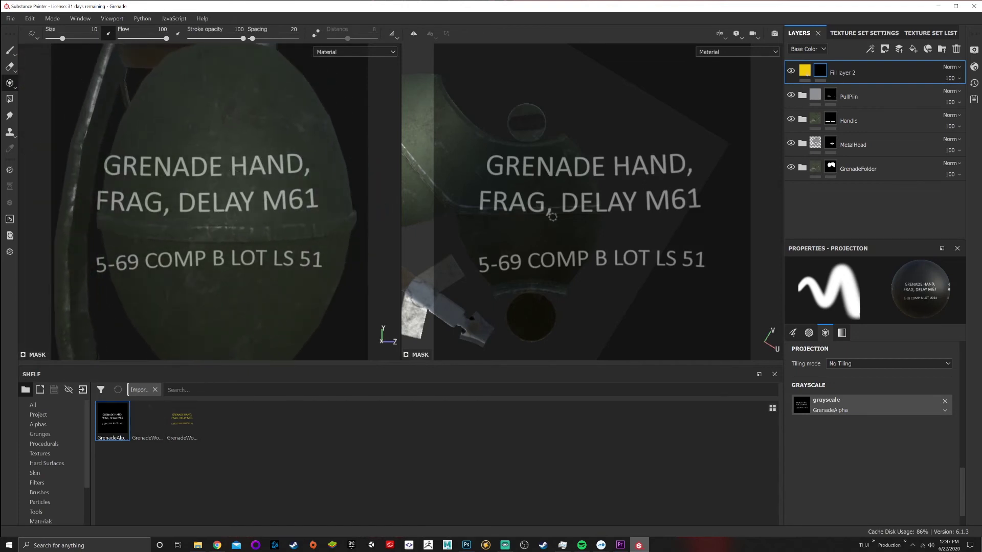
scroll(555, 218, down, 2)
scroll(665, 233, up, 5)
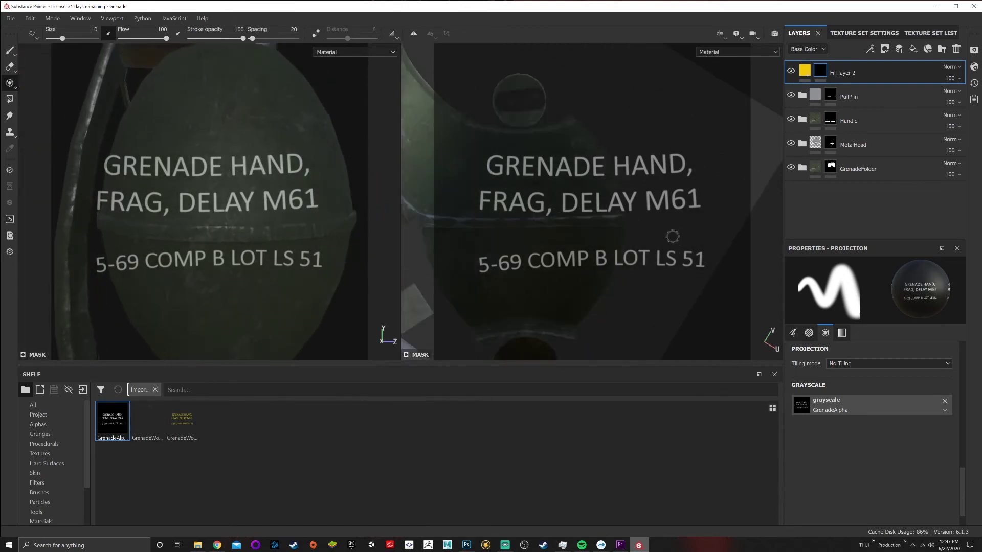
alt+middle_drag(622, 230, 687, 240)
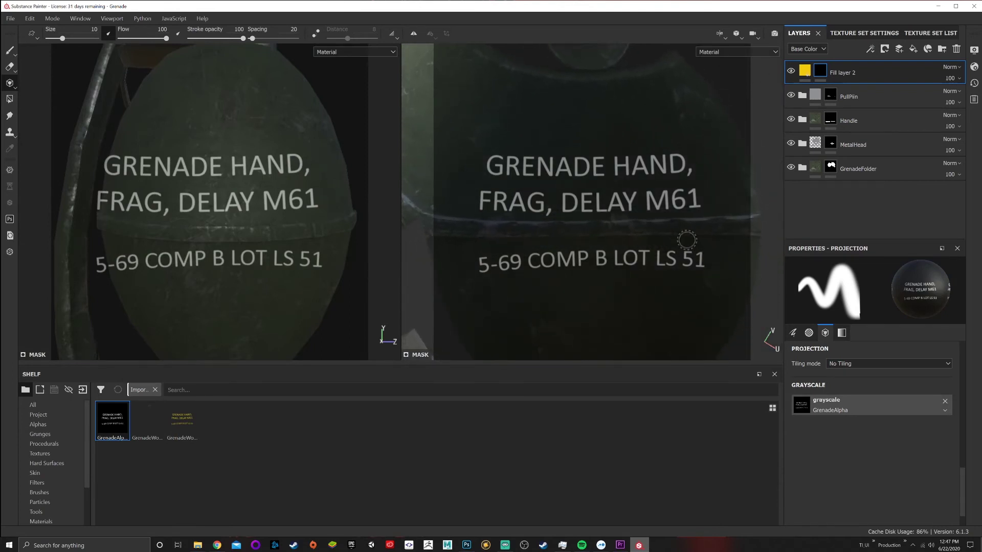
mouse_move(491, 161)
mouse_down()
mouse_move(688, 165)
mouse_move(509, 154)
mouse_up()
ctrl+right_drag(480, 170, 497, 171)
drag(484, 202, 674, 199)
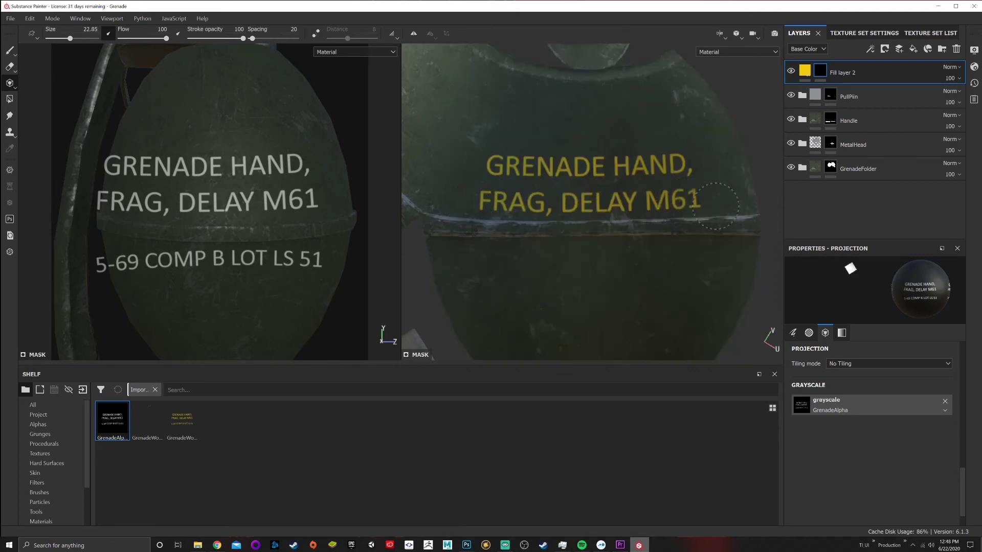
drag(688, 258, 498, 262)
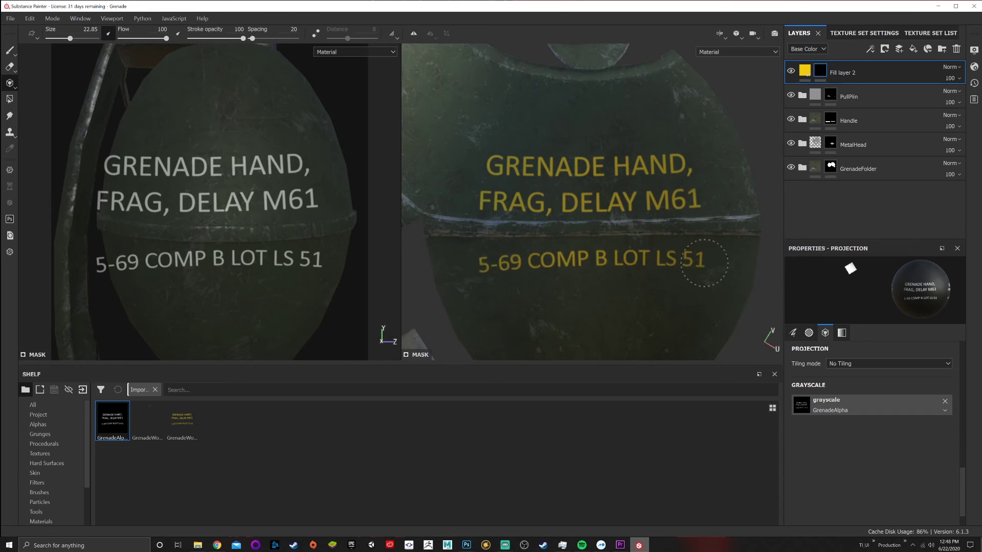
drag(705, 263, 458, 264)
Step: Switch to the Paint tool and rename the yellow fill layer Lettering
scroll(279, 210, down, 3)
alt+shift+drag(275, 196, 285, 196)
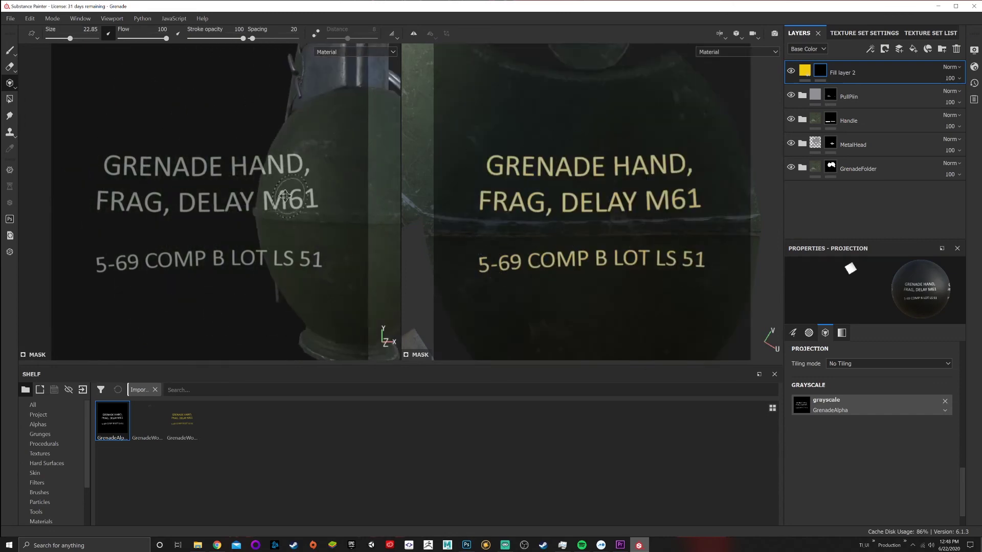
scroll(285, 196, down, 6)
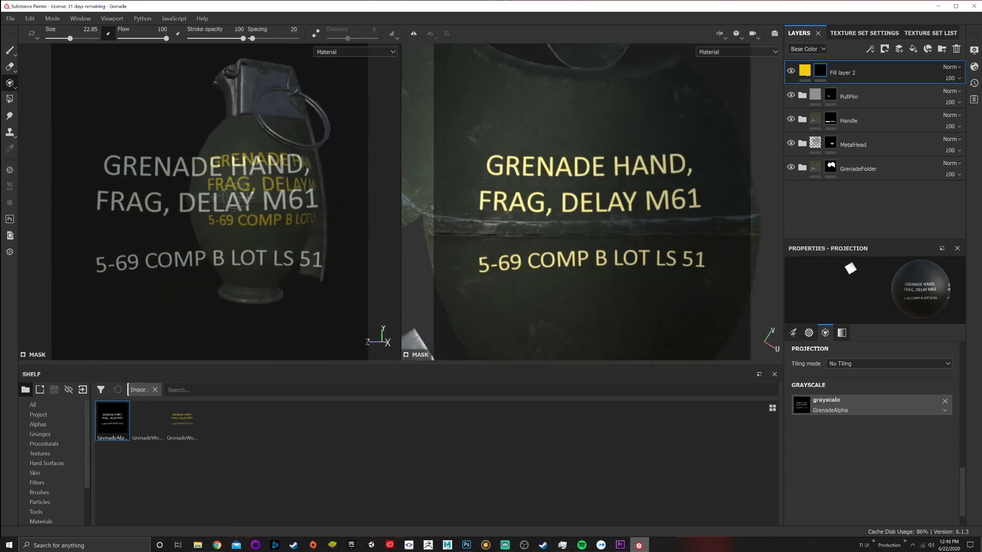
click(10, 50)
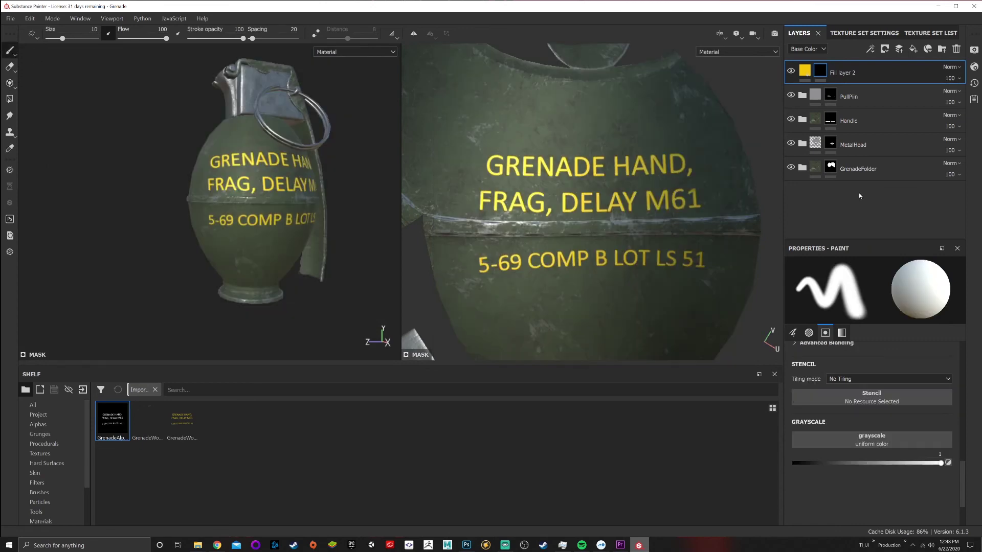
double_click(858, 73)
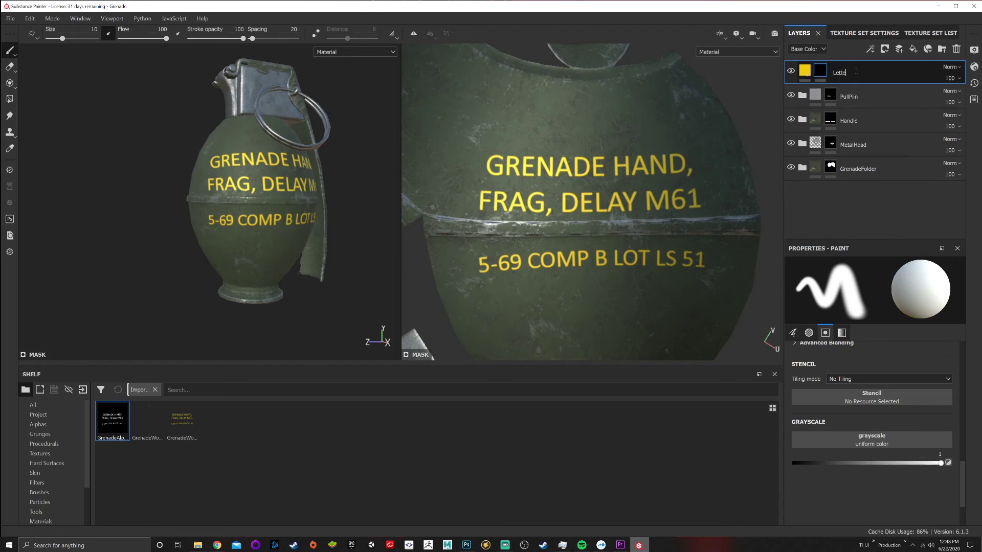
key(Return)
Step: Adjust the Lettering layer's base color to yellow with R 0.869, G 0.593 and B 0.000
click(807, 75)
click(849, 441)
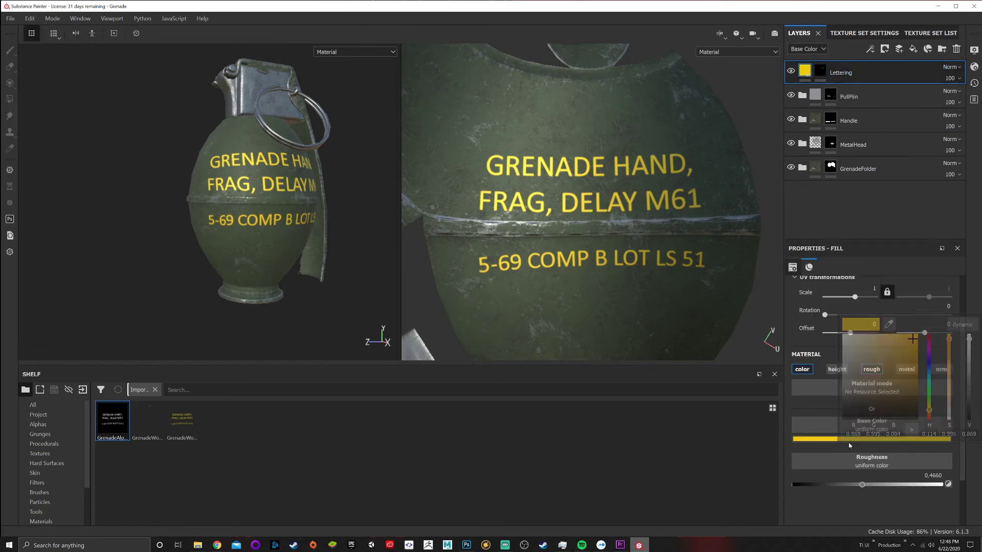
drag(890, 390, 926, 342)
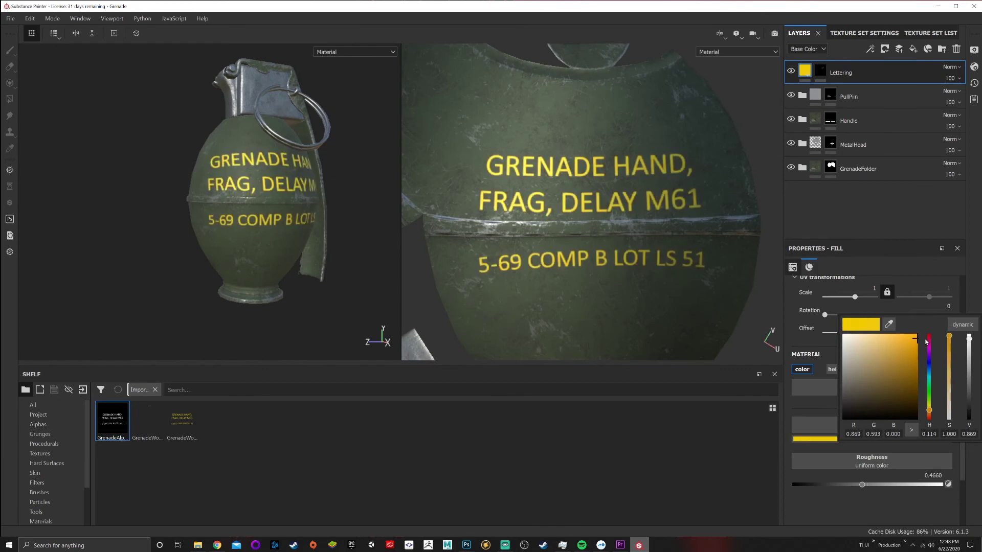
Step: Show only the 3D view and inspect the lettering's placement and color on the grenade body
alt+drag(483, 158, 475, 158)
click(722, 34)
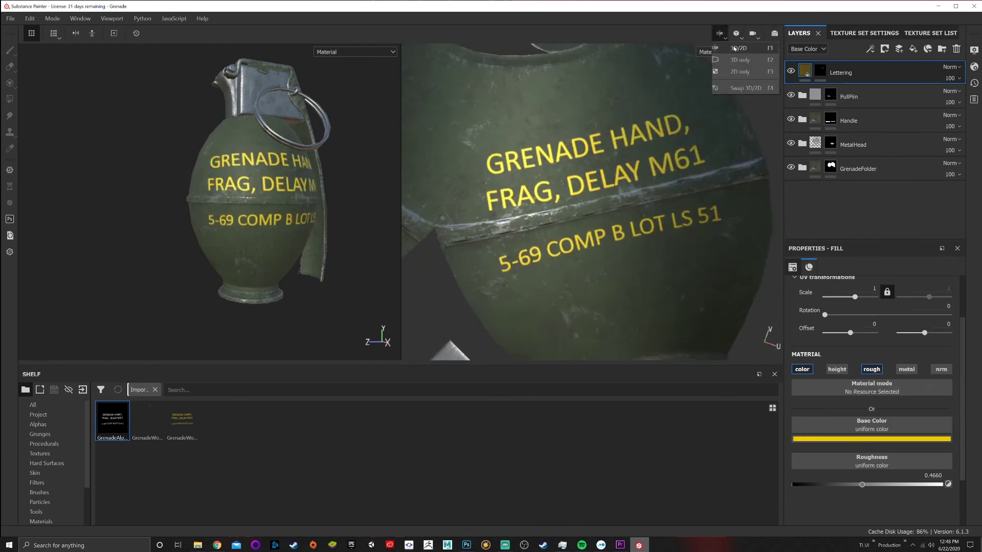
click(740, 52)
scroll(575, 159, down, 1)
scroll(302, 212, down, 1)
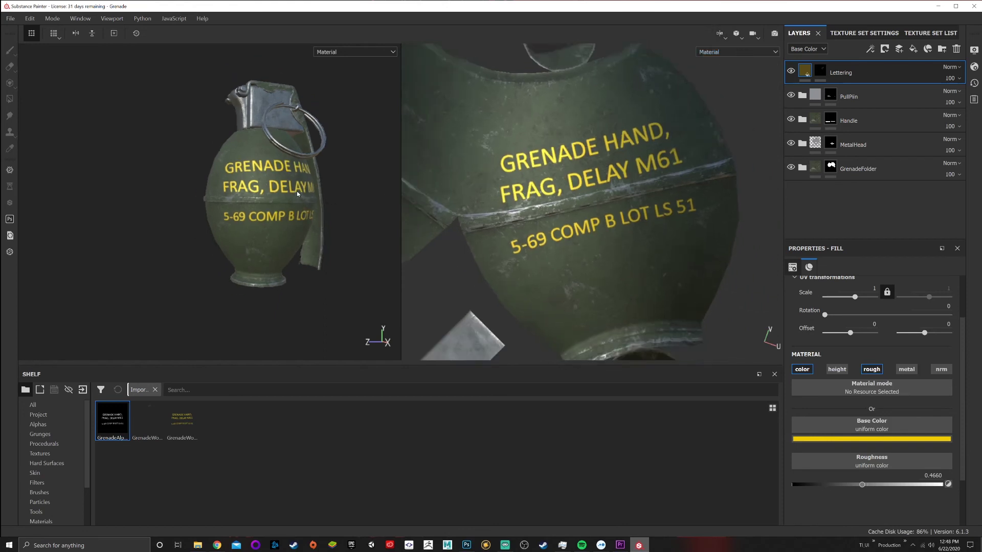
alt+drag(309, 185, 301, 177)
alt+middle_drag(301, 177, 276, 196)
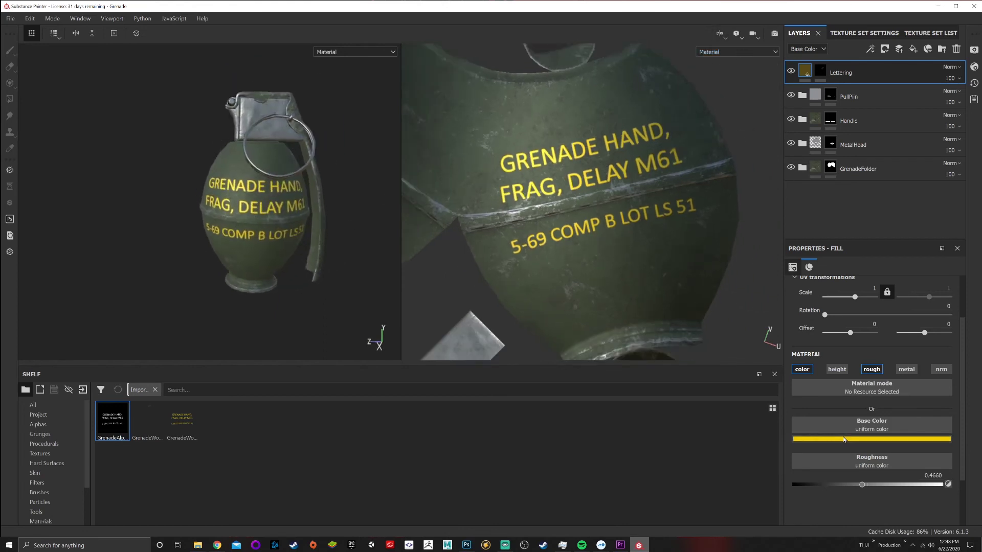
click(721, 34)
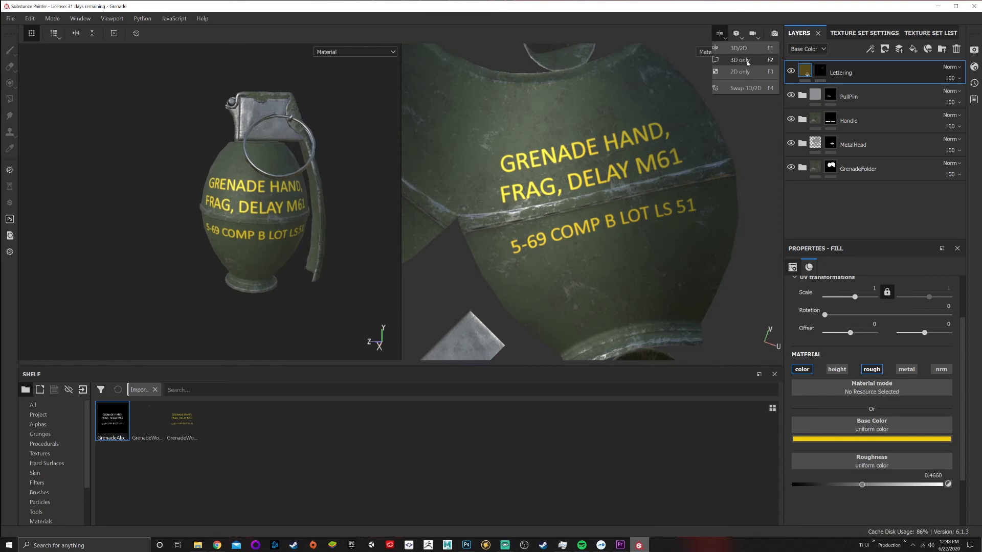
click(736, 66)
scroll(475, 205, up, 8)
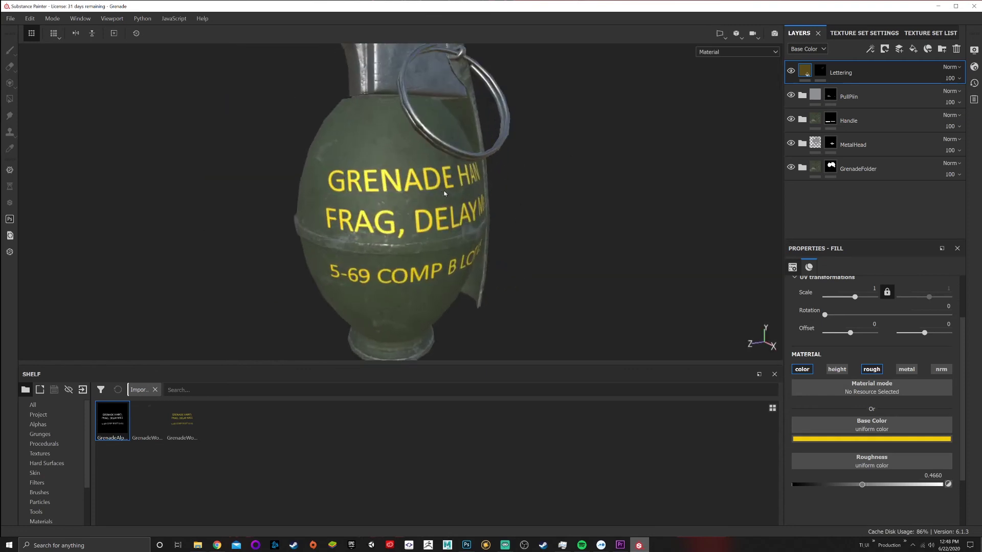
alt+drag(472, 206, 374, 204)
Step: Create a folder named Lettering Mask Folder above the Lettering layer and move that layer into it
right_click(845, 77)
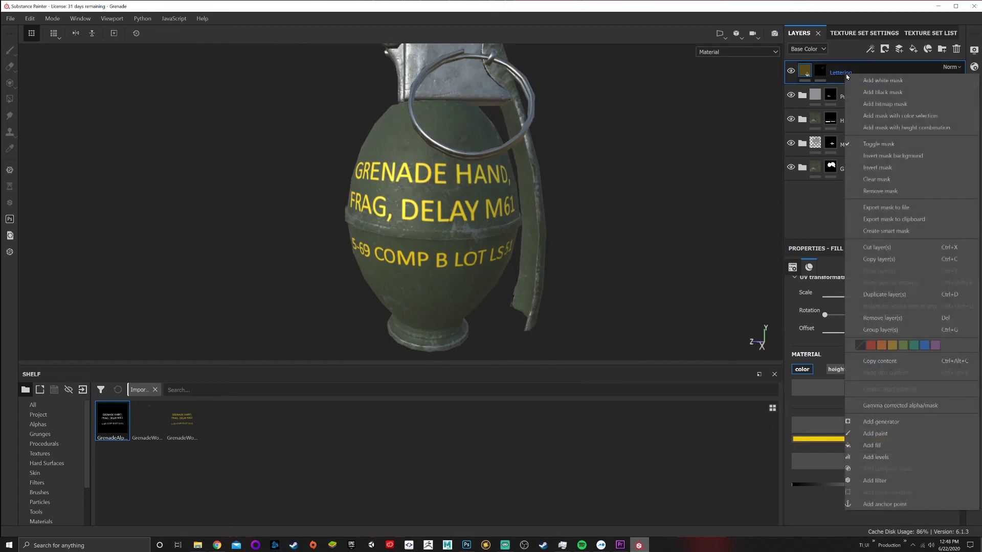
key(Escape)
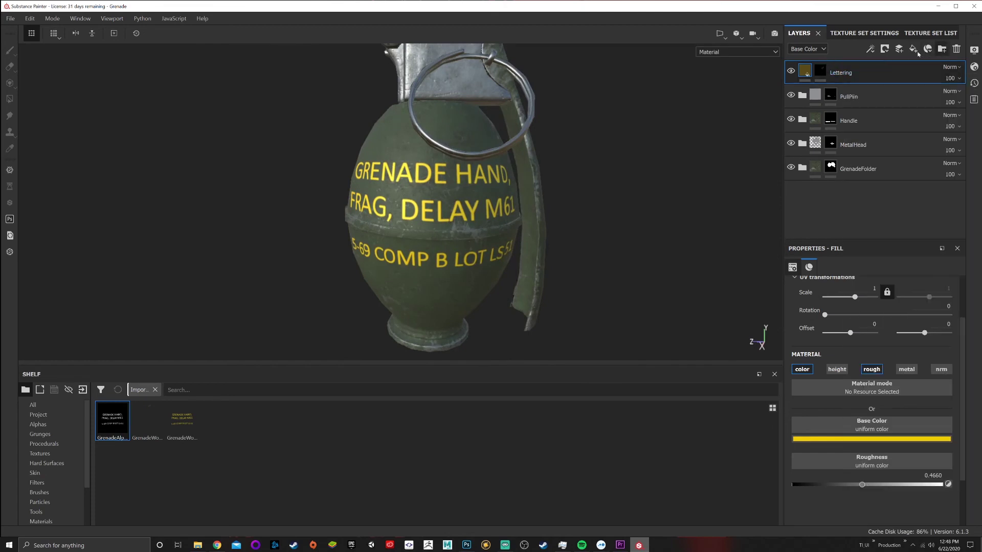
click(941, 48)
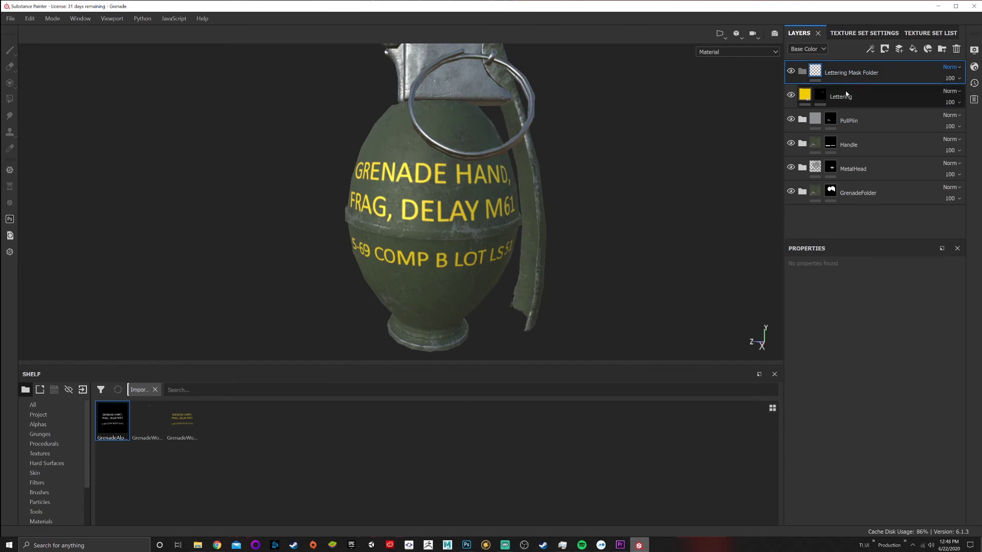
drag(845, 87, 844, 81)
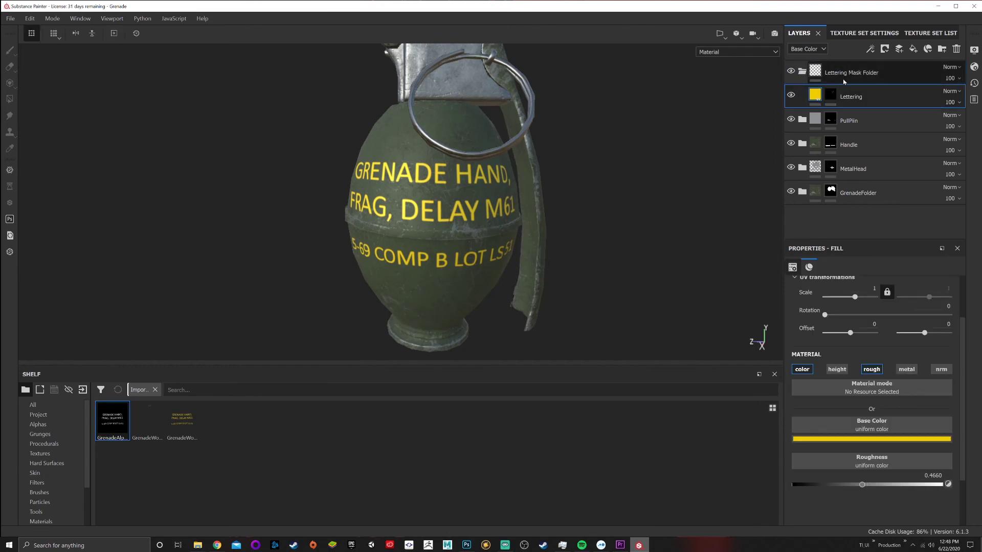
Step: Add a white mask to Lettering Mask Folder and apply a Dirt generator to that mask
right_click(833, 75)
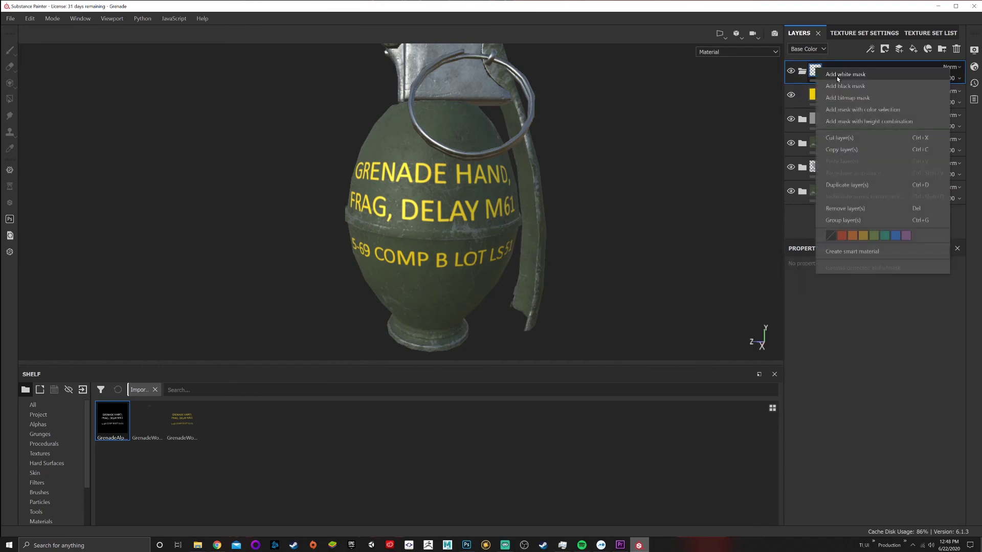
click(837, 75)
right_click(835, 75)
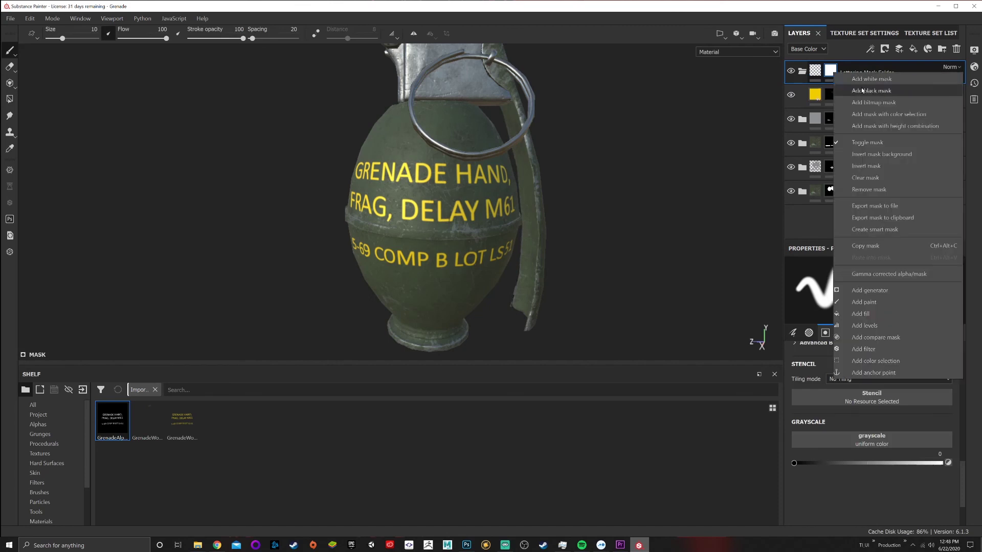
click(870, 290)
click(875, 293)
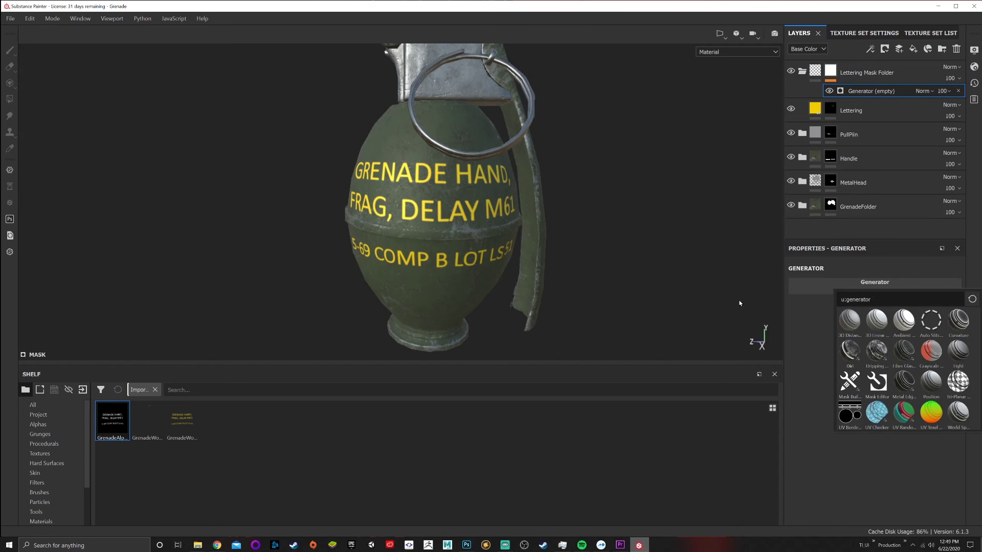
click(850, 350)
Step: Examine how the Dirt mask wears away the yellow lettering on the grenade body
alt+drag(659, 273, 439, 246)
scroll(541, 230, down, 4)
alt+drag(541, 230, 587, 234)
scroll(433, 209, down, 2)
scroll(450, 218, up, 6)
alt+drag(449, 218, 500, 226)
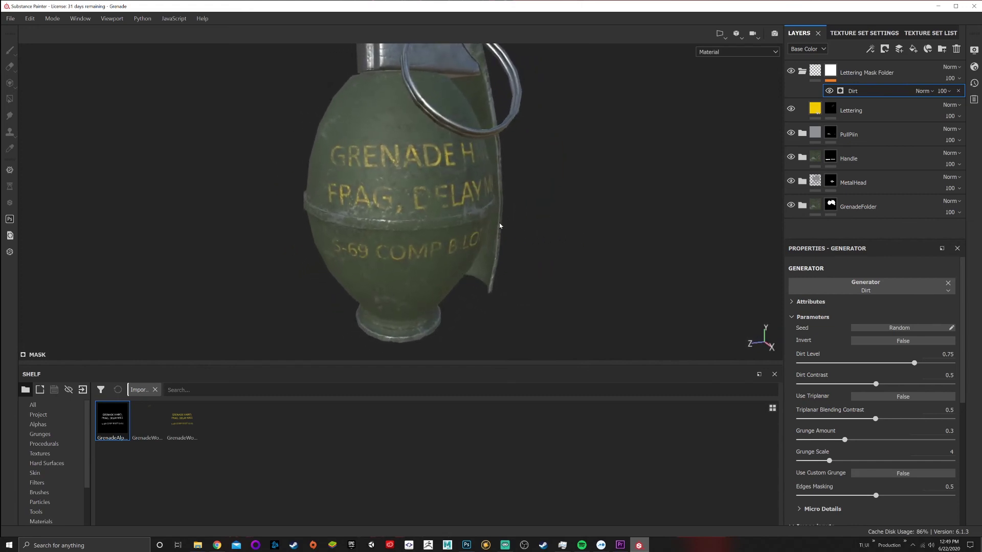
scroll(504, 224, down, 2)
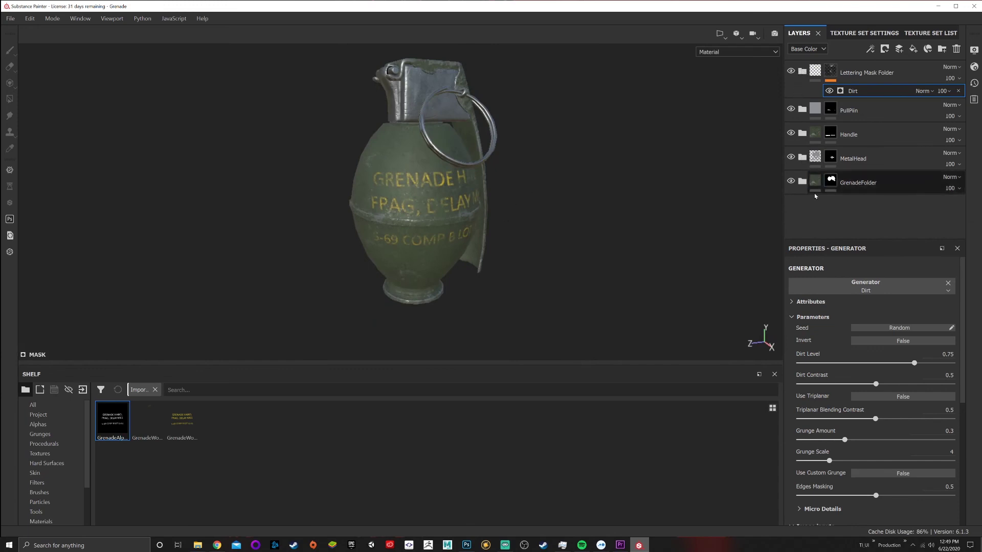
Step: Move Lettering Mask Folder into GrenadeFolder, between DirtProc and Fill layer 1, and check the lettering up close
click(802, 182)
scroll(846, 175, down, 2)
scroll(847, 176, up, 2)
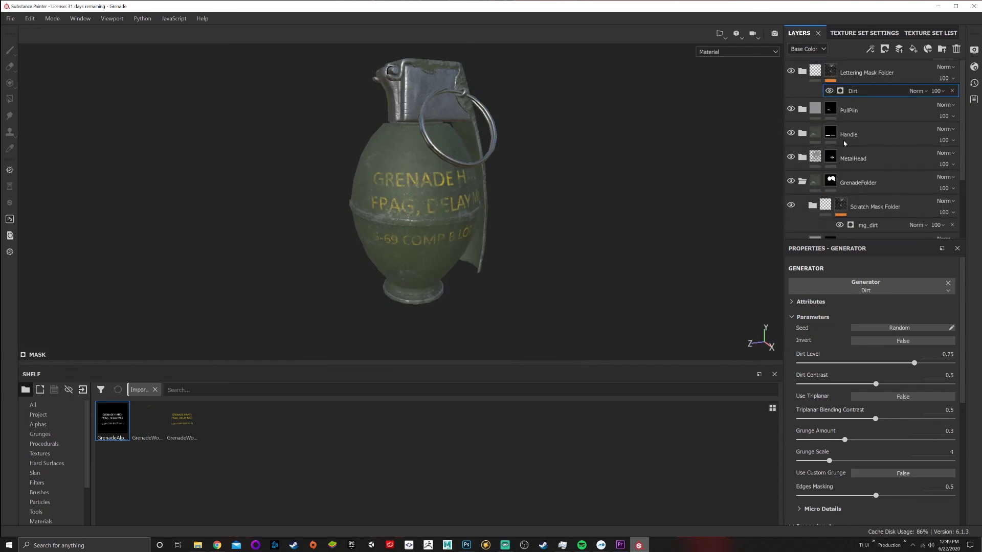
mouse_move(864, 74)
mouse_down()
mouse_move(855, 234)
mouse_move(865, 194)
mouse_move(865, 249)
mouse_move(862, 217)
mouse_up()
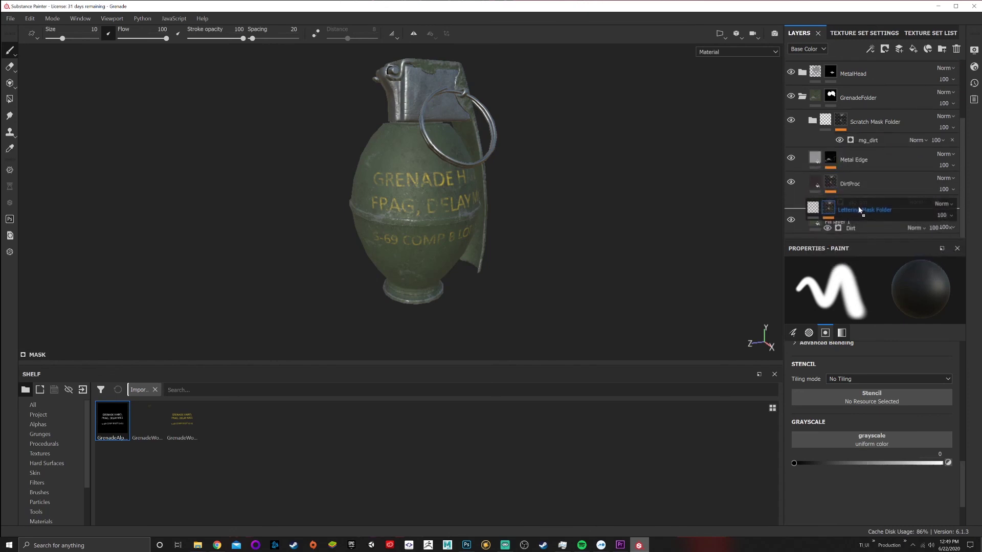
scroll(527, 189, up, 10)
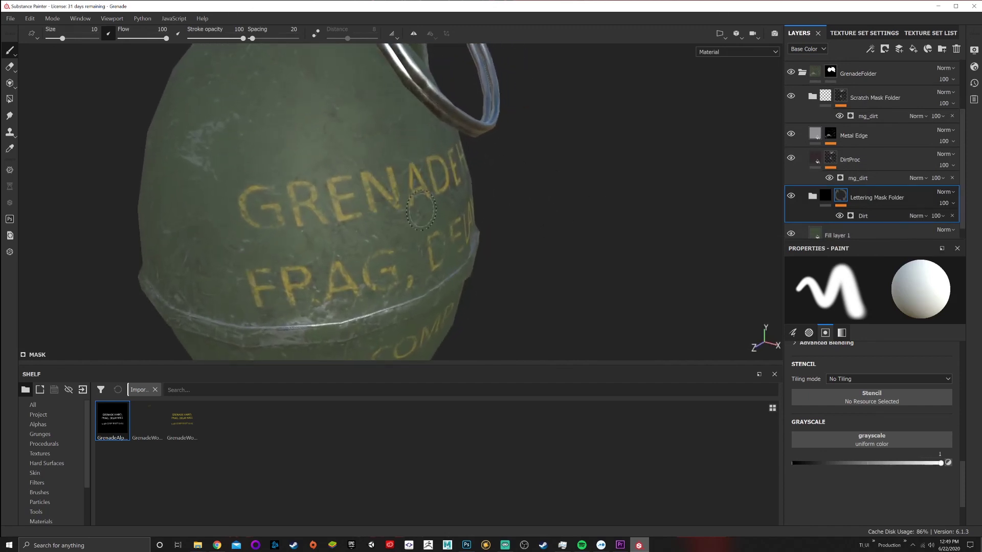
alt+drag(421, 209, 568, 186)
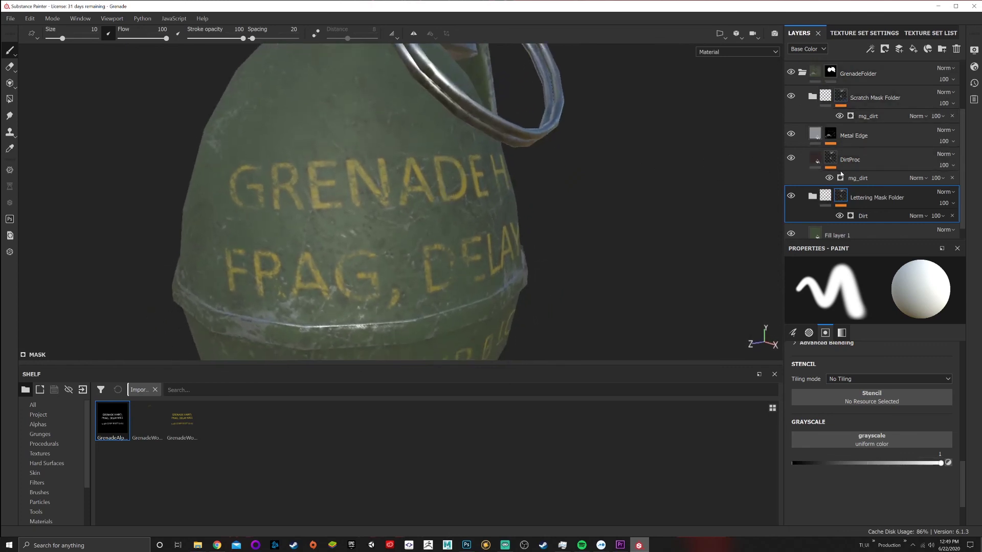
Step: Lower the Lettering fill layer's roughness to 0.2551
scroll(848, 194, down, 1)
click(818, 182)
scroll(844, 200, down, 2)
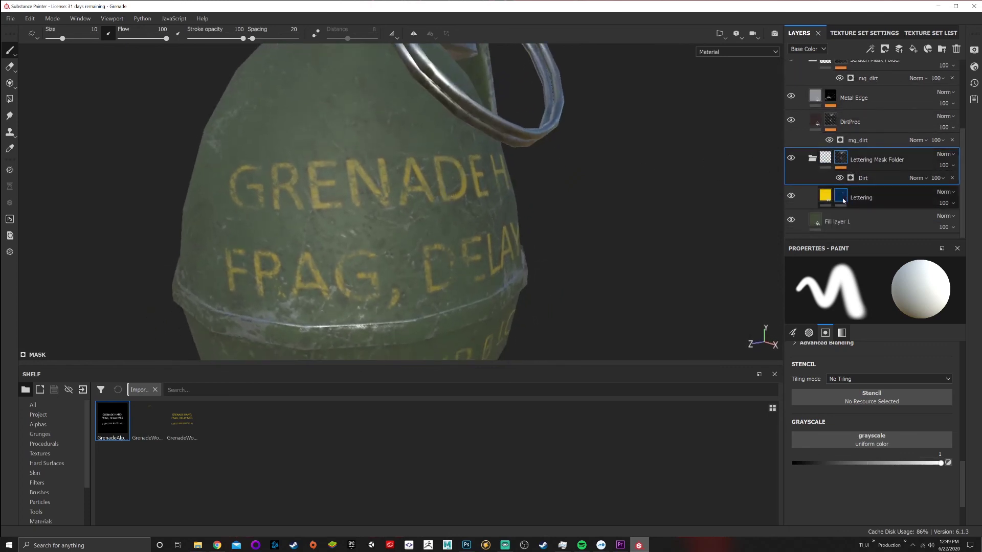
click(824, 199)
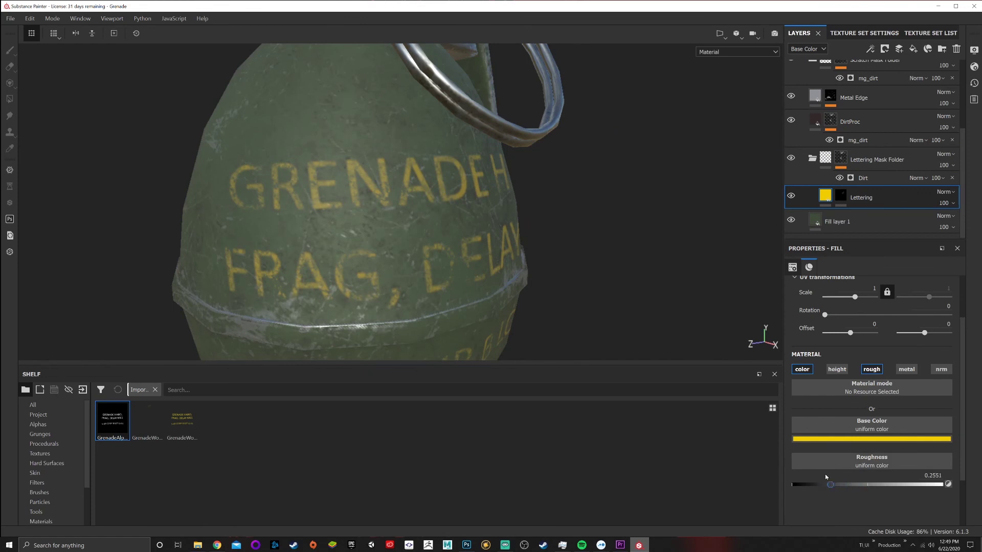
alt+drag(453, 176, 484, 192)
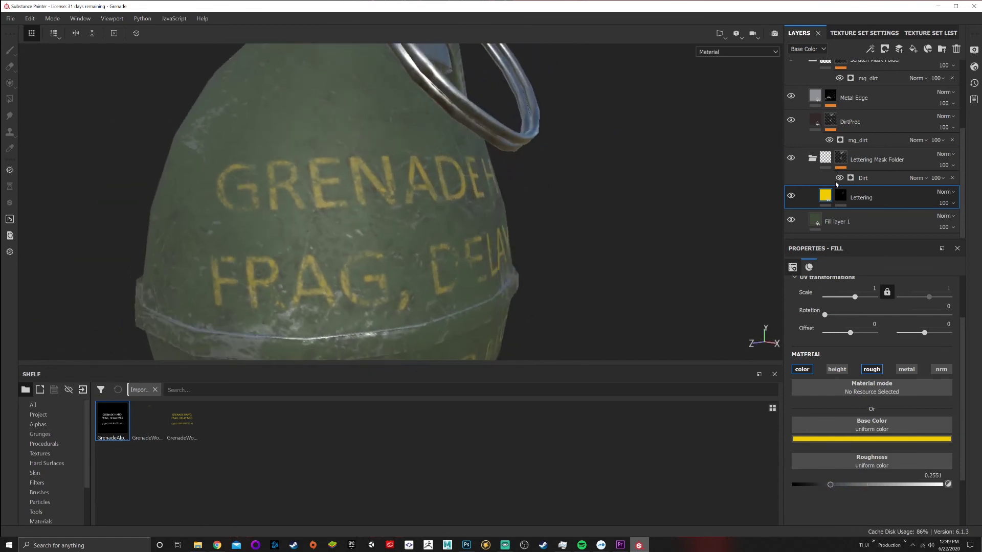
Step: Move Lettering Mask Folder above DirtProc, directly below Metal Edge
click(820, 160)
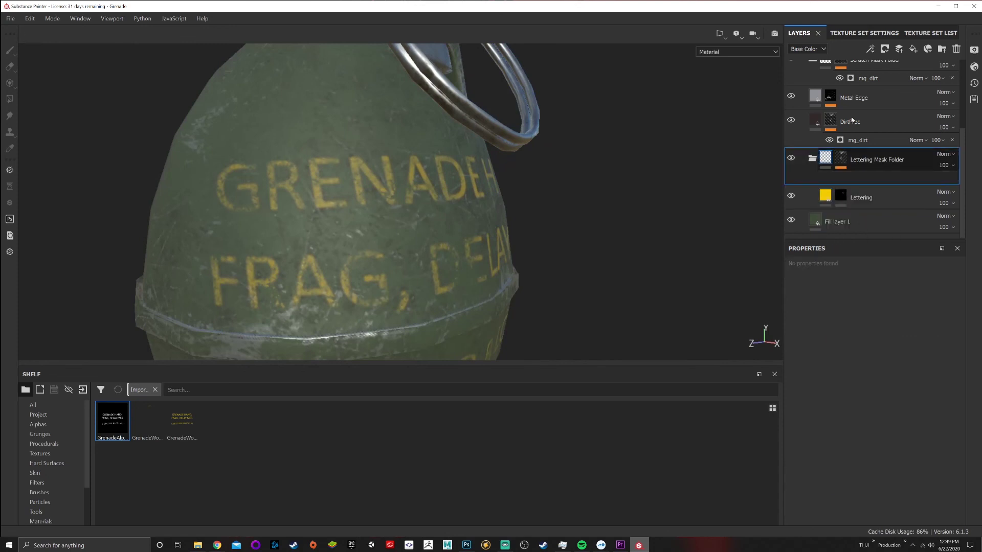
scroll(864, 169, up, 1)
drag(864, 177, 859, 133)
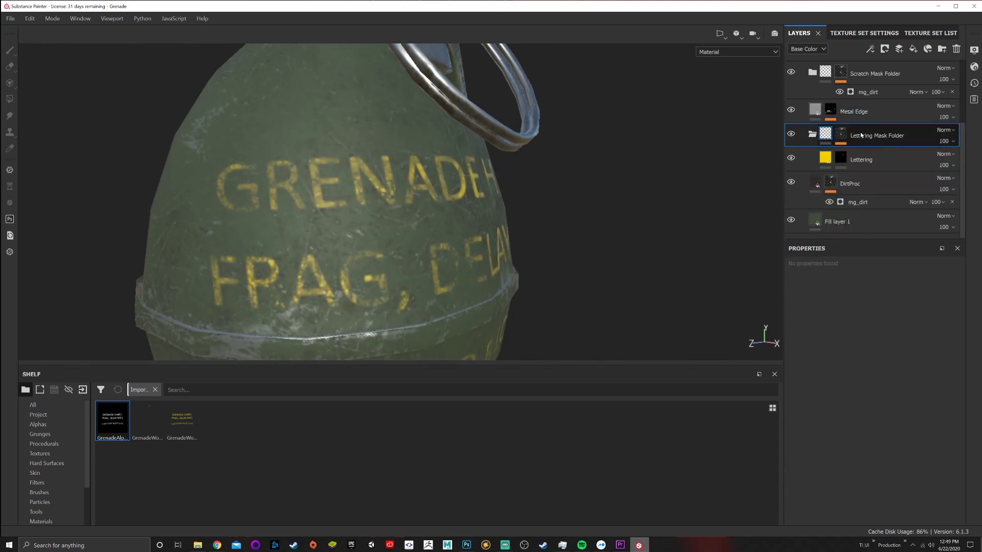
Step: Inspect the worn lettering on the grenade from several angles and distances, and collapse Lettering Mask Folder
alt+drag(450, 218, 507, 194)
scroll(512, 202, down, 5)
mouse_move(506, 194)
shift+right_down()
mouse_move(539, 198)
mouse_move(513, 204)
shift+right_up()
scroll(514, 205, down, 1)
scroll(514, 205, down, 3)
alt+drag(514, 205, 540, 196)
scroll(541, 196, up, 6)
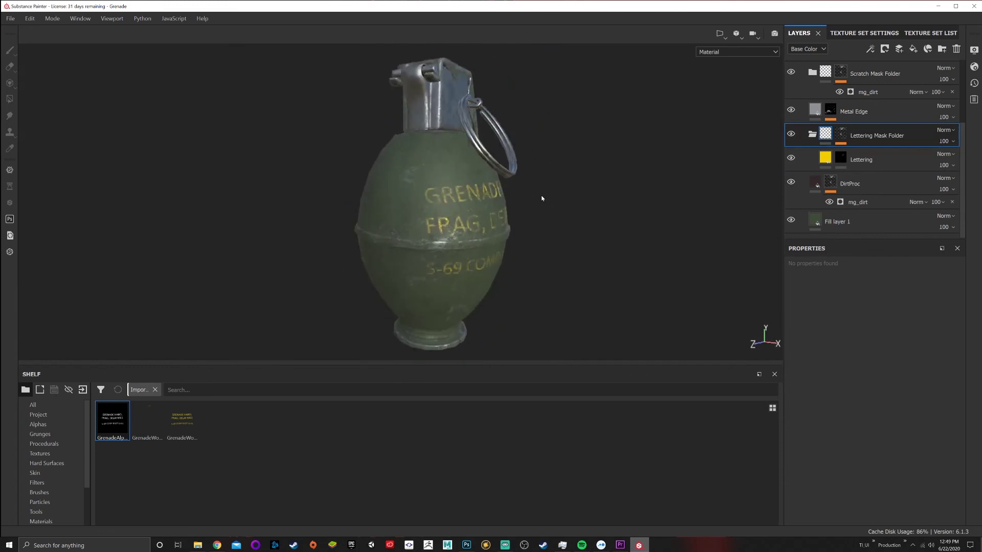
alt+drag(562, 252, 533, 254)
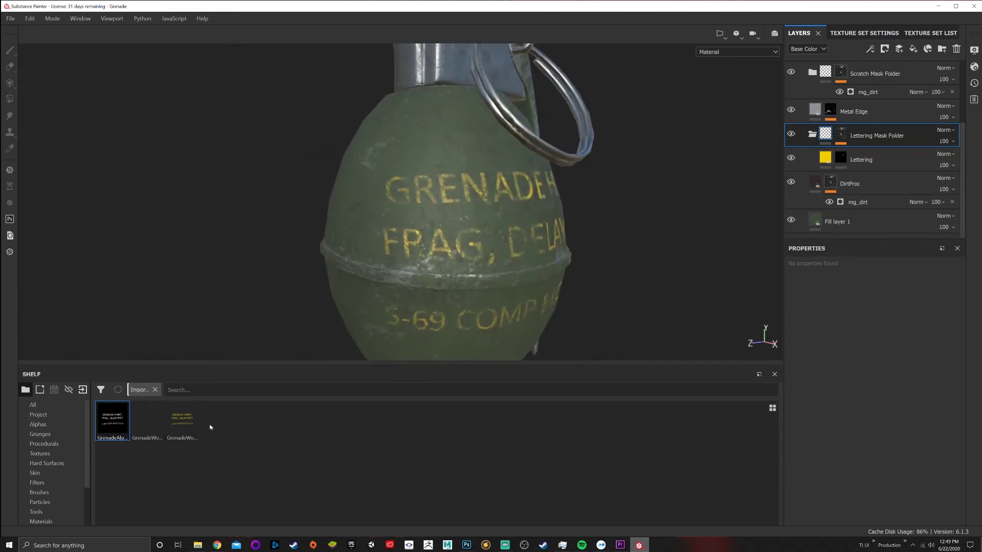
scroll(682, 178, up, 2)
scroll(683, 178, down, 4)
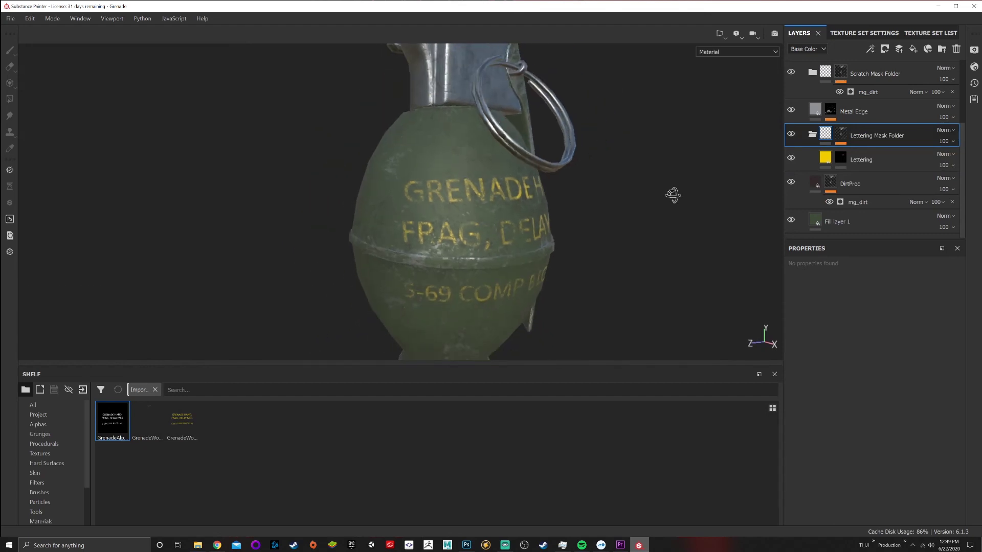
alt+drag(673, 195, 638, 194)
click(812, 135)
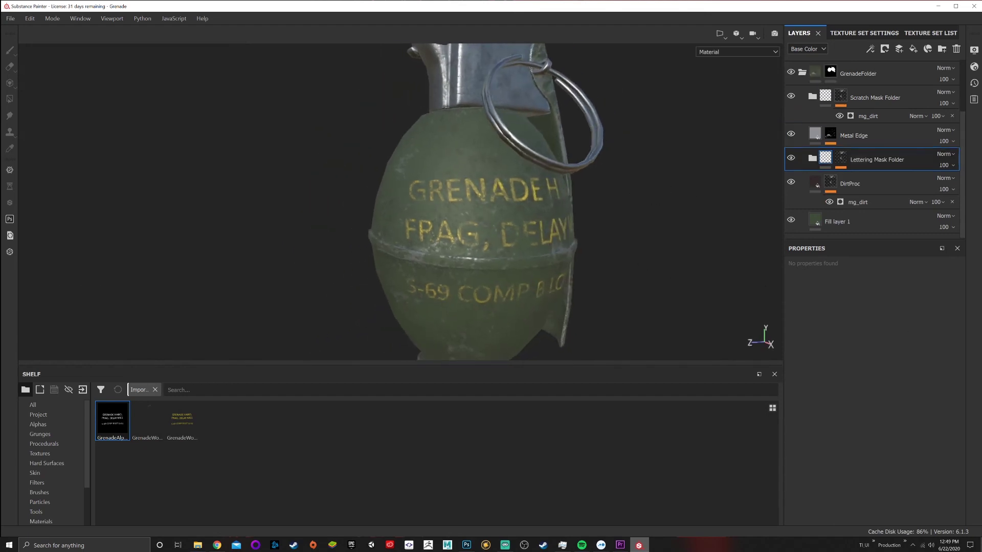